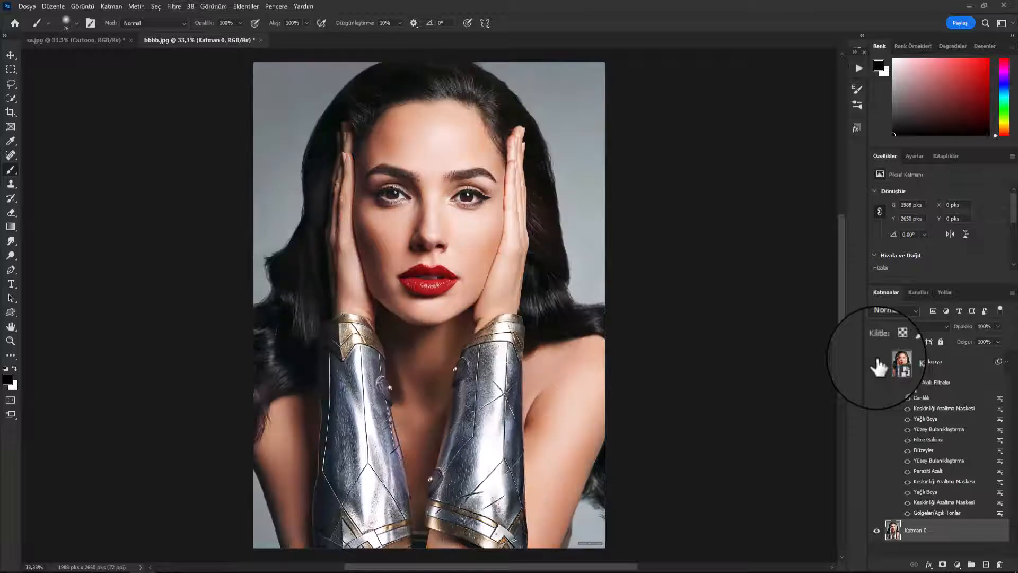
Compare the filtered Katman 0 kopya layer with the original by toggling its visibility, and delete it with its smart filters.
click(877, 365)
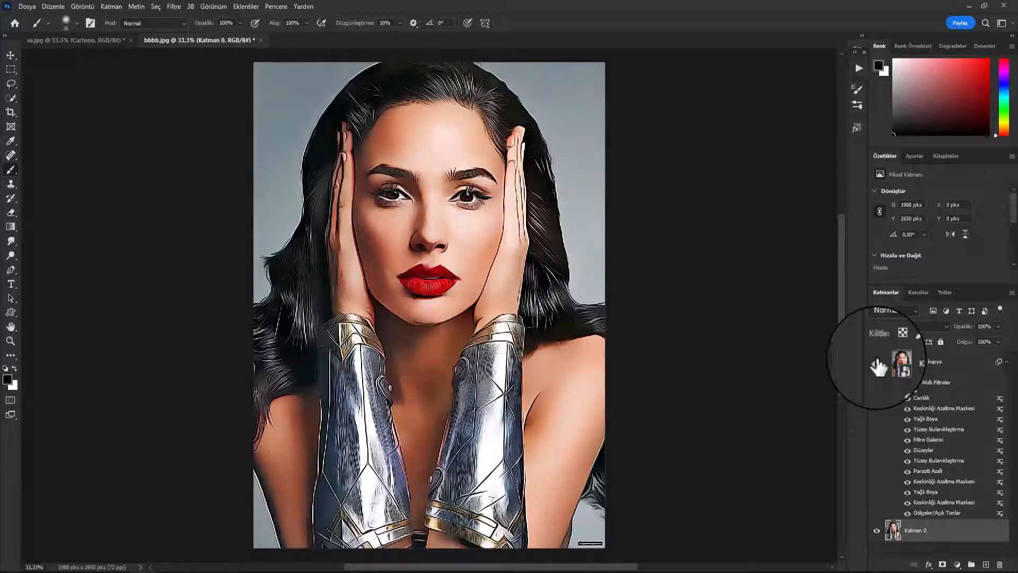
click(877, 366)
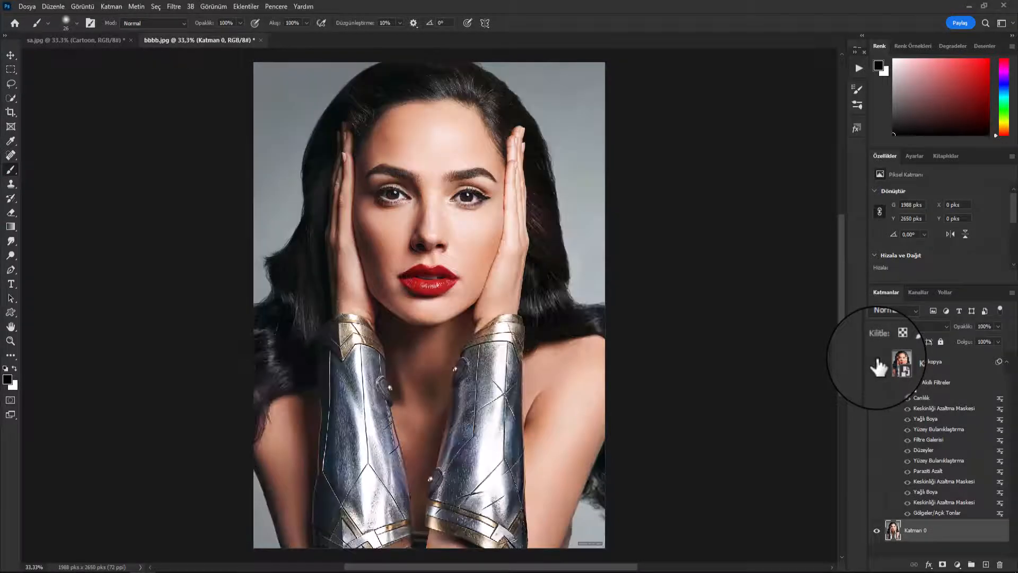
click(877, 366)
click(949, 364)
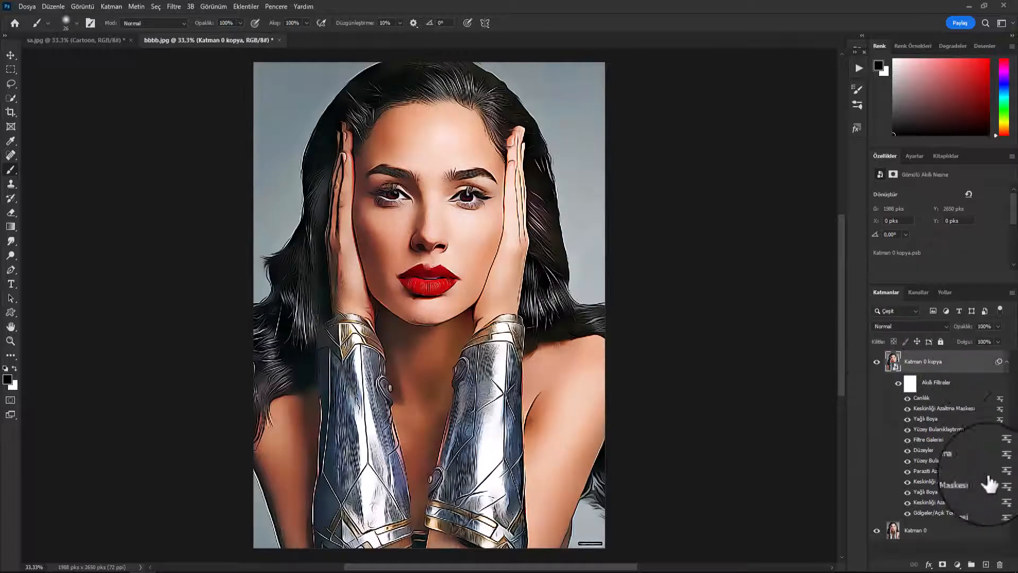
click(1000, 565)
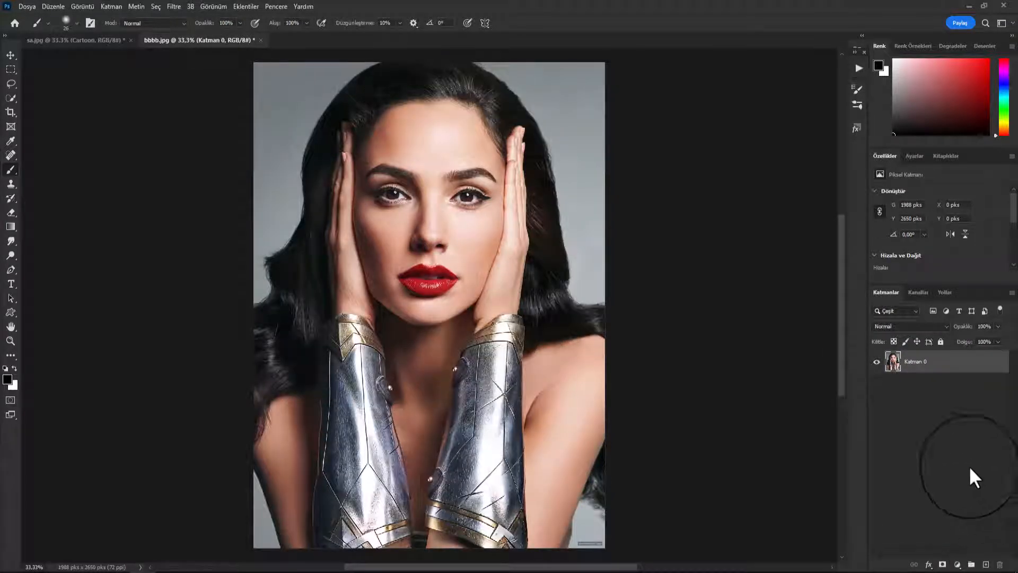
Duplicate the Katman 0 layer within bbbb.jpg under the name Katman 0 kopya.
right_click(952, 369)
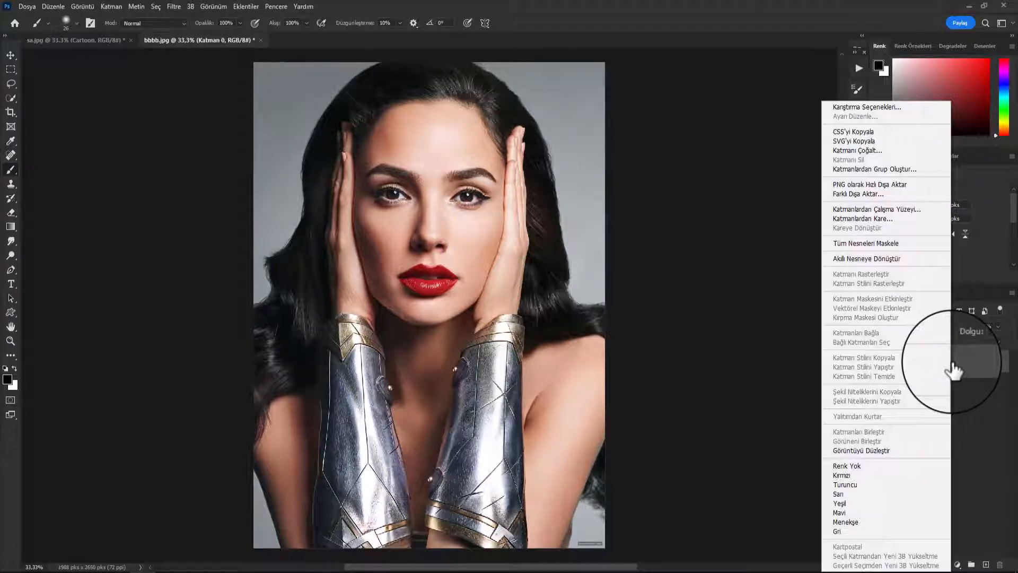
click(870, 153)
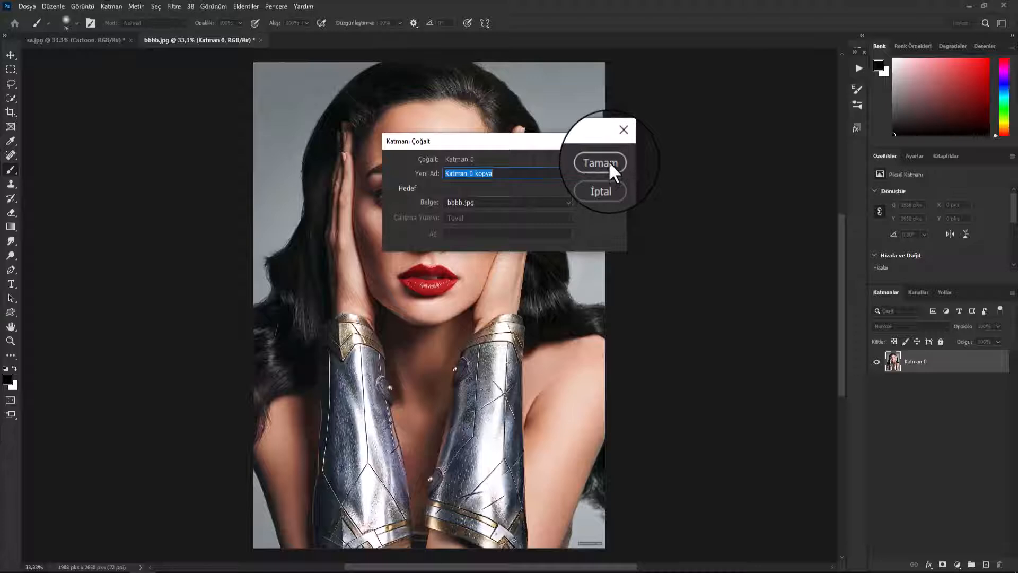
click(609, 162)
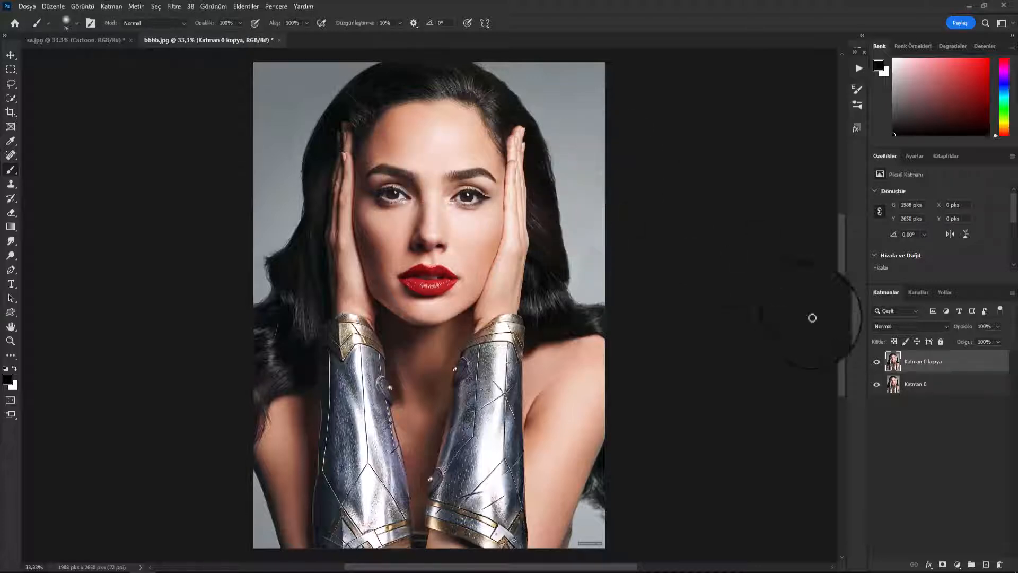
Convert the Katman 0 kopya layer to a smart object and hide the original Katman 0 layer.
right_click(955, 370)
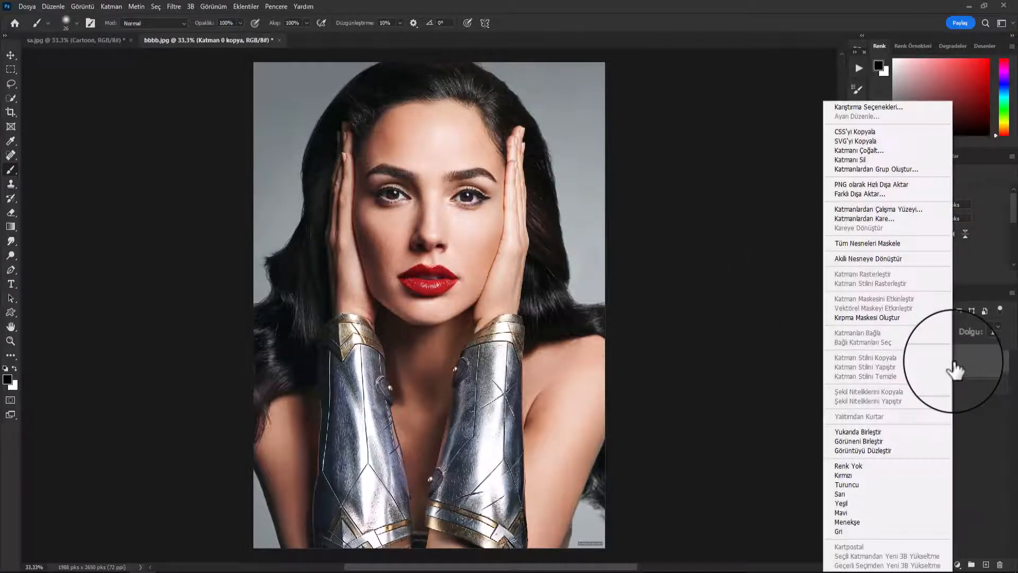
click(882, 258)
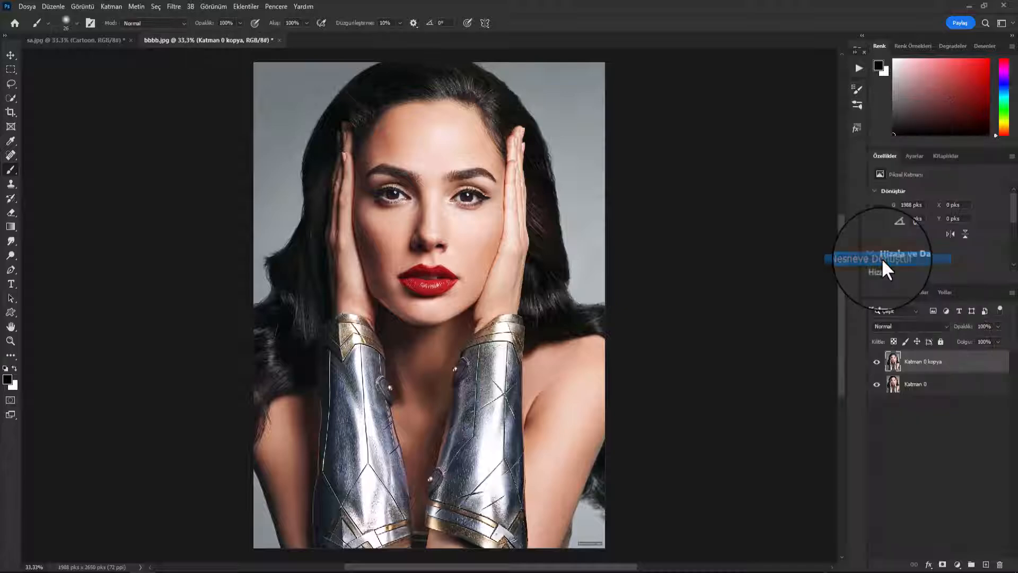
click(877, 384)
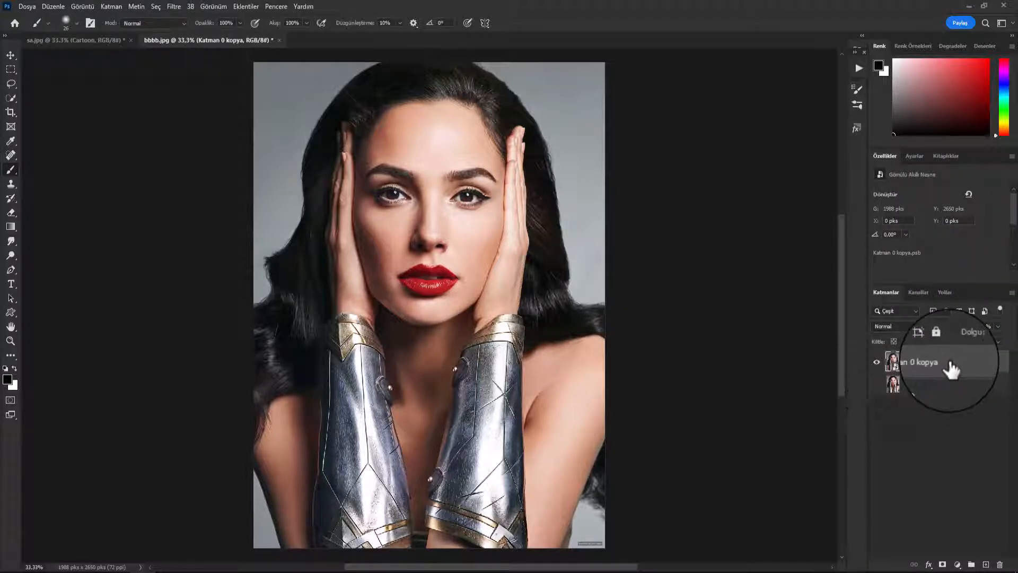
Apply a Shadows/Highlights adjustment with a 35% shadow amount to the Katman 0 kopya smart object.
click(85, 6)
mouse_move(104, 36)
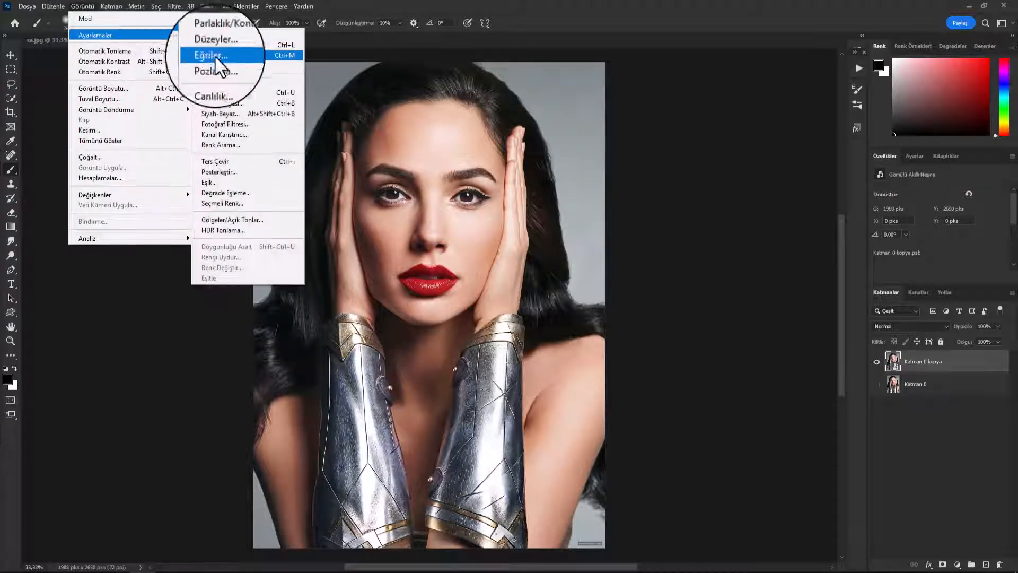
click(251, 217)
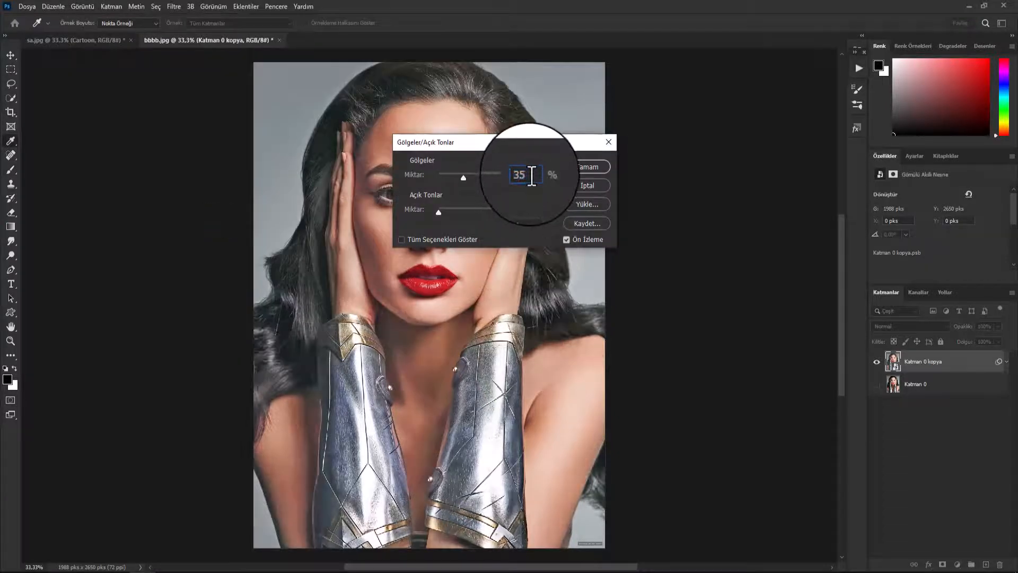
click(578, 168)
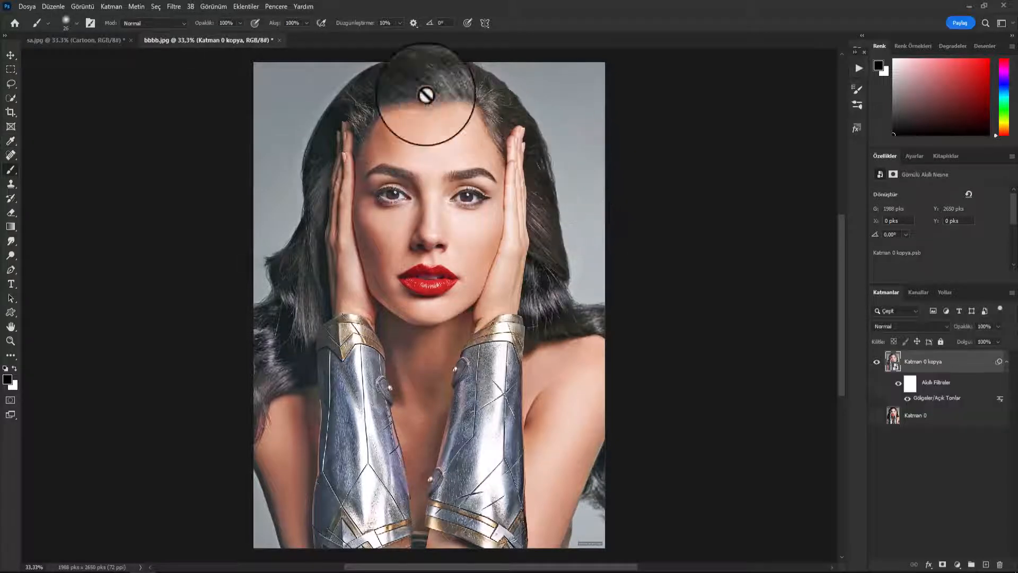
Apply an Unsharp Mask filter to the smart object with amount 150%, radius 6.0 pixels and threshold 0.
click(173, 6)
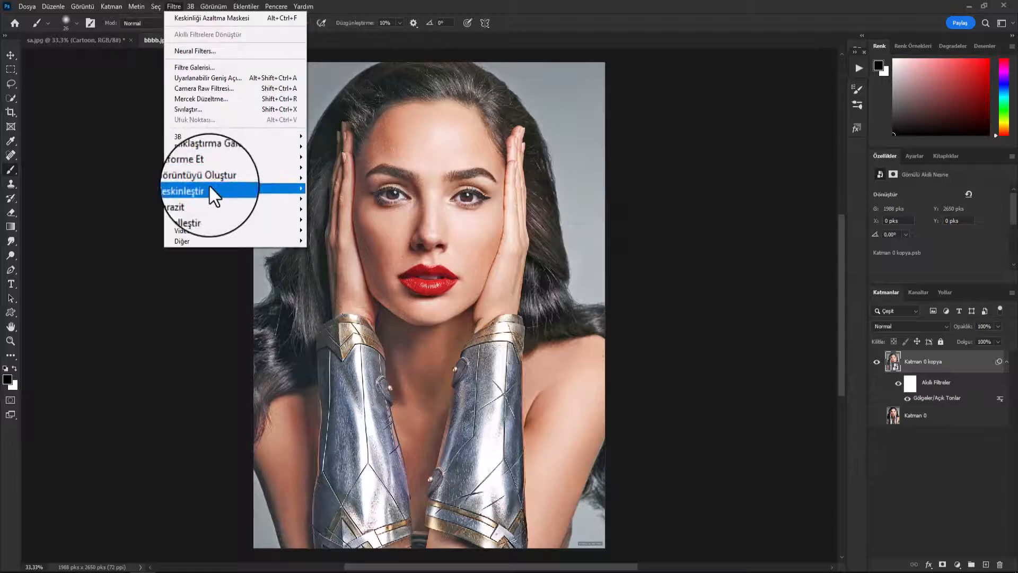
mouse_move(208, 186)
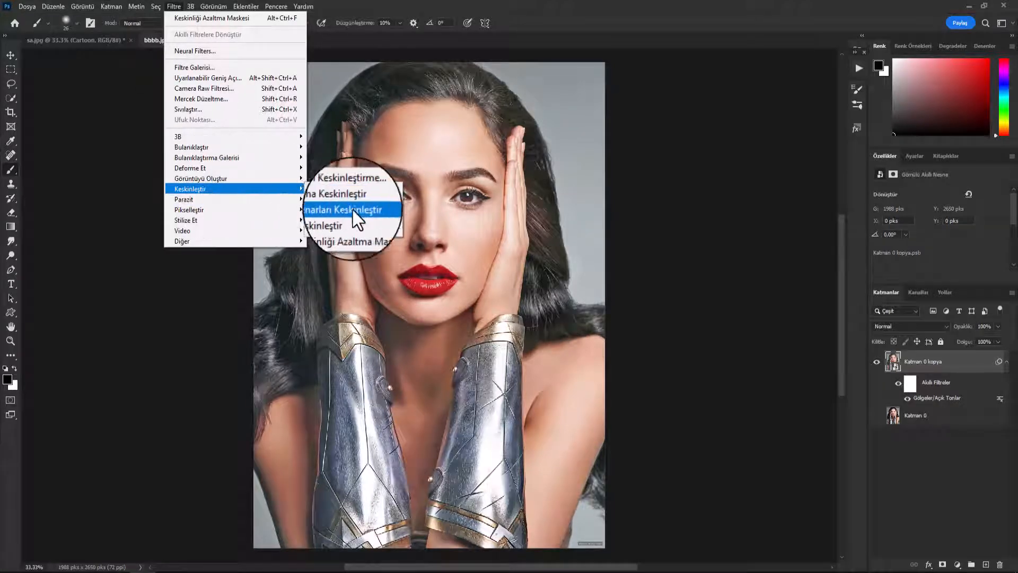
click(371, 231)
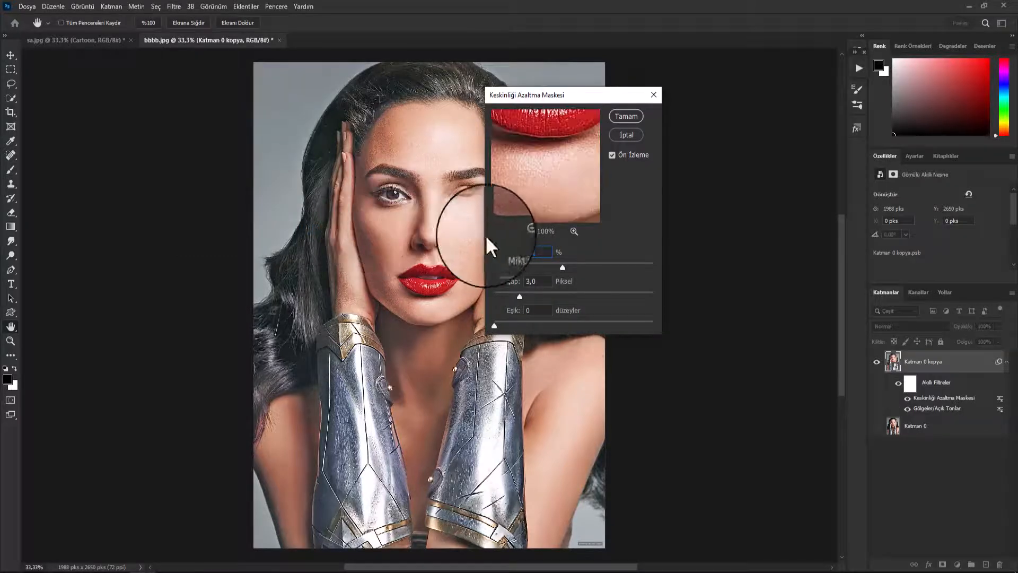
double_click(538, 253)
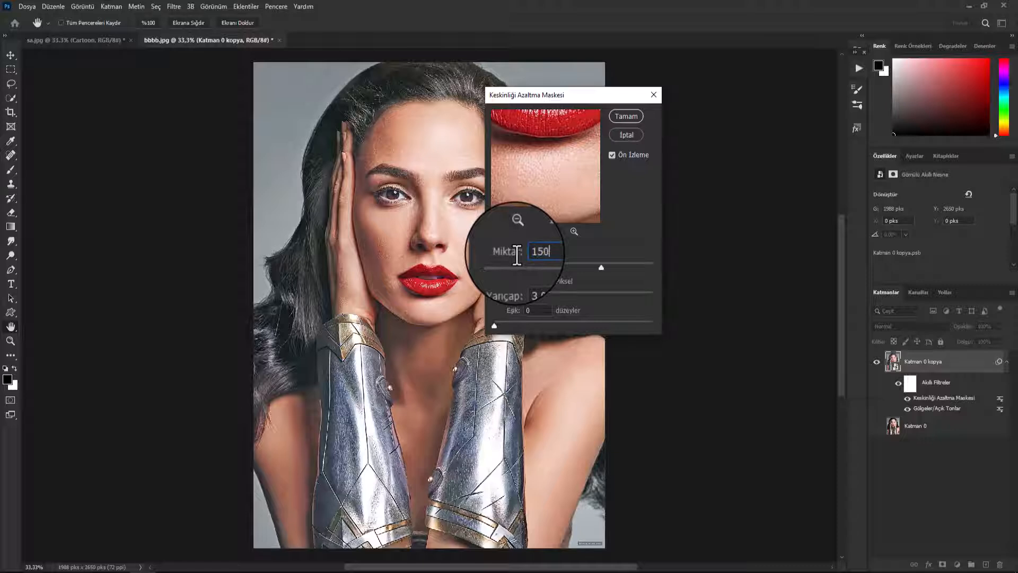
double_click(536, 281)
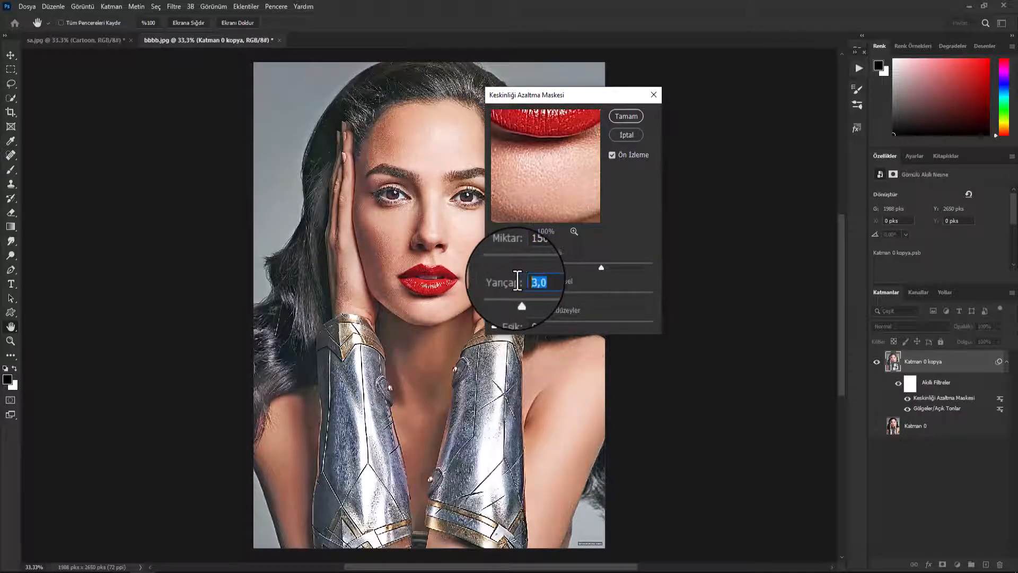
text(6,)
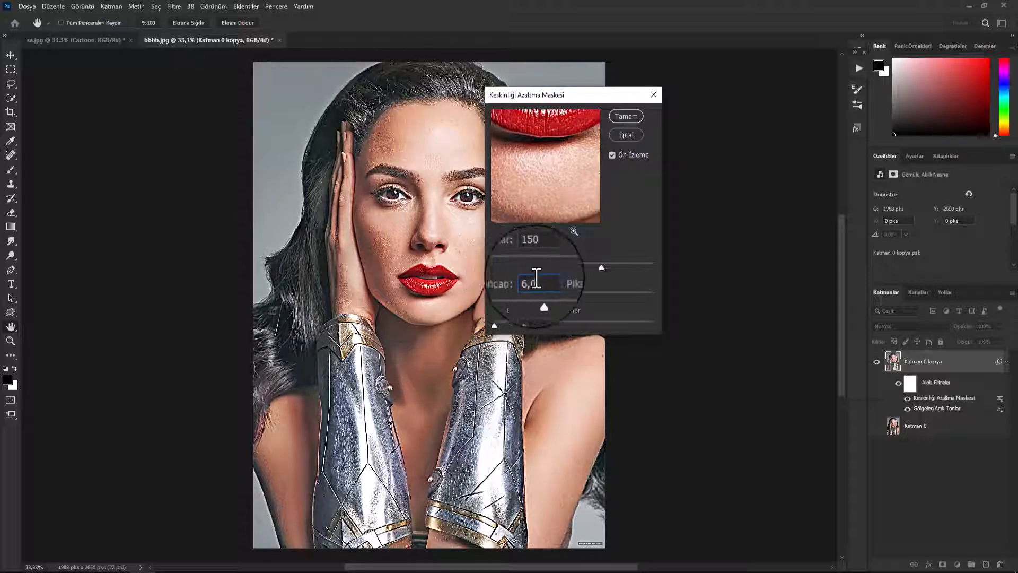
click(624, 116)
key(b)
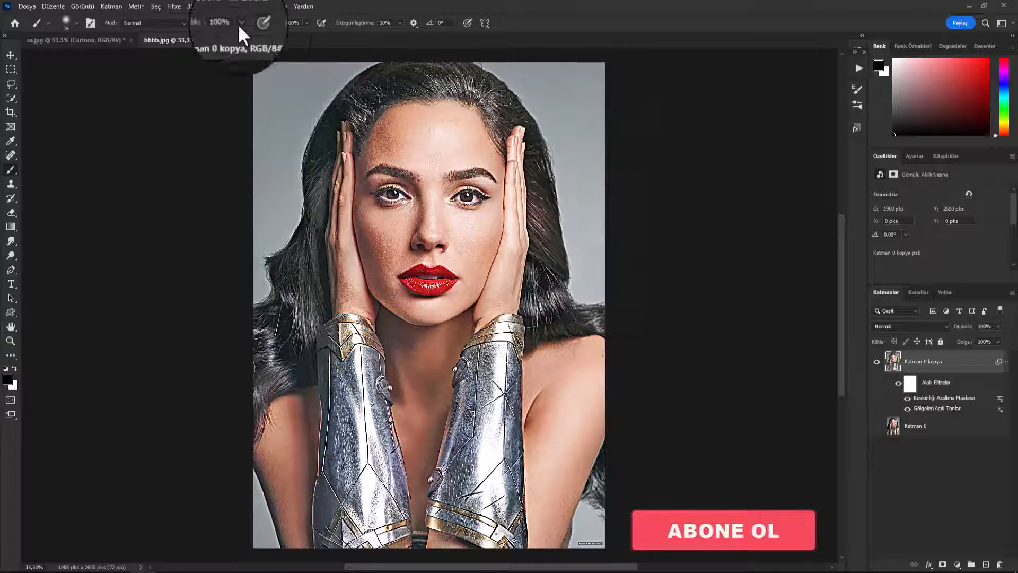
Apply the Oil Paint filter with stylization 7.0 and cleanliness 10.0, adjusting the brush scale as well.
click(175, 7)
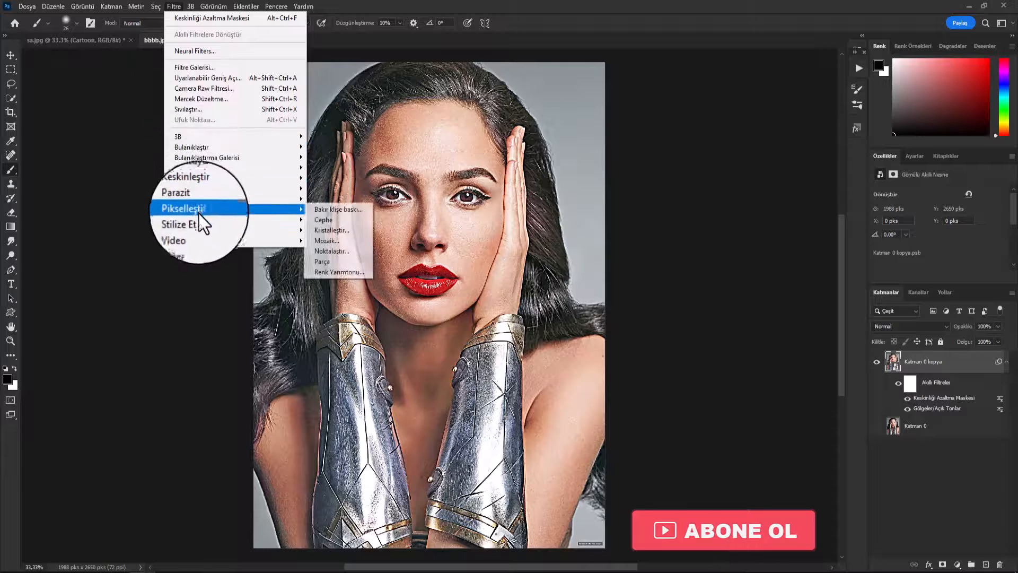
mouse_move(199, 218)
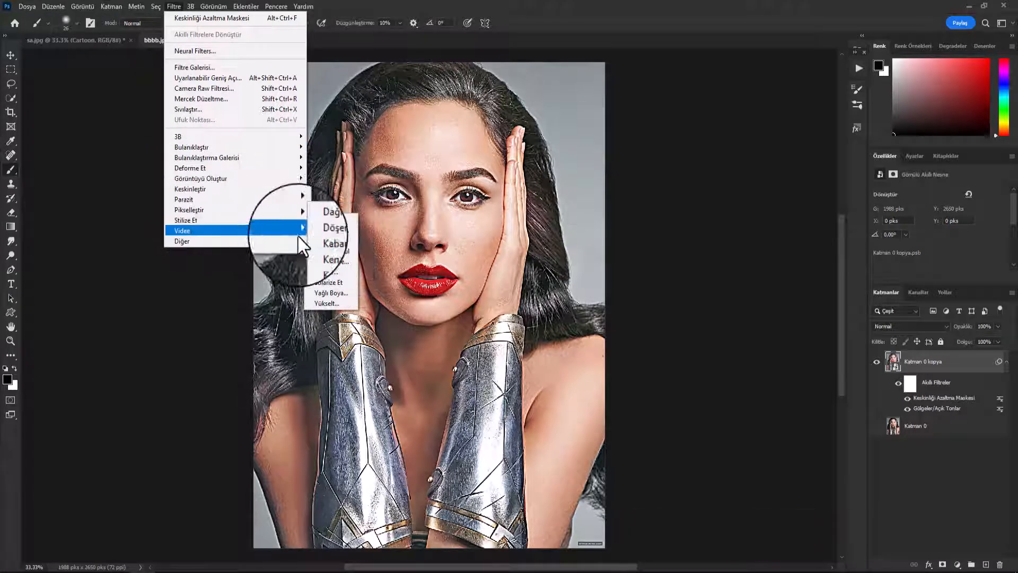
click(332, 288)
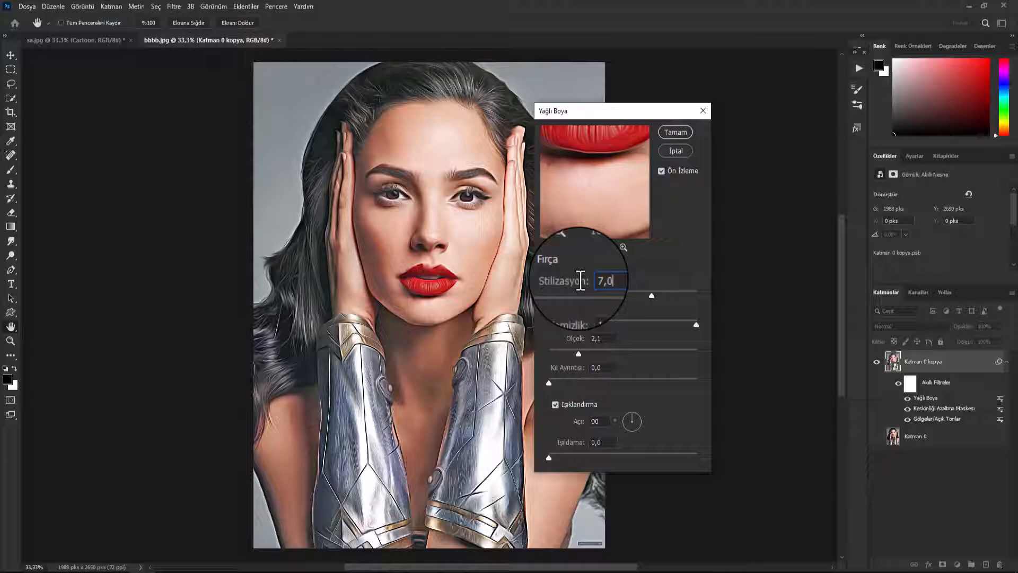
double_click(604, 324)
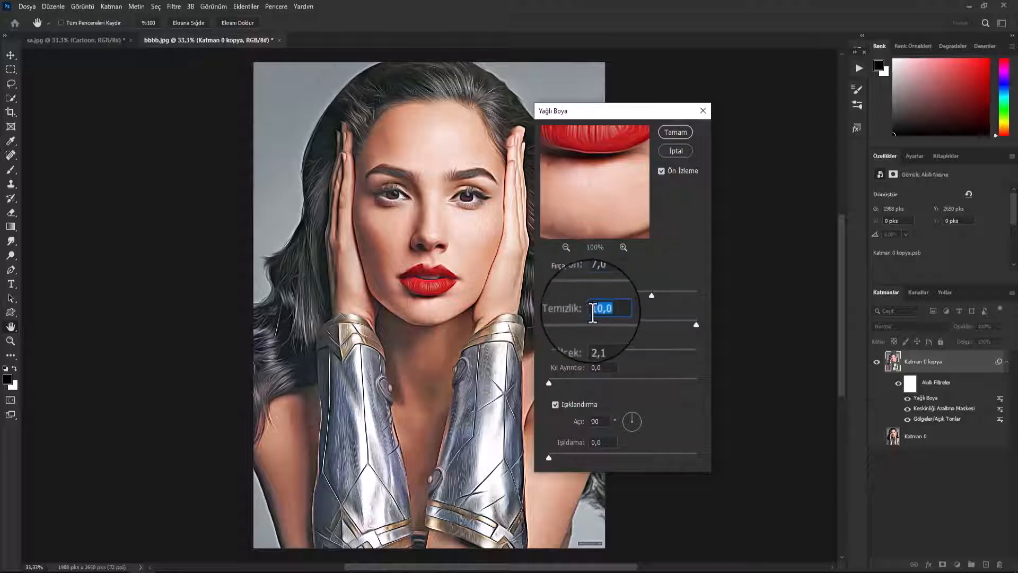
double_click(611, 338)
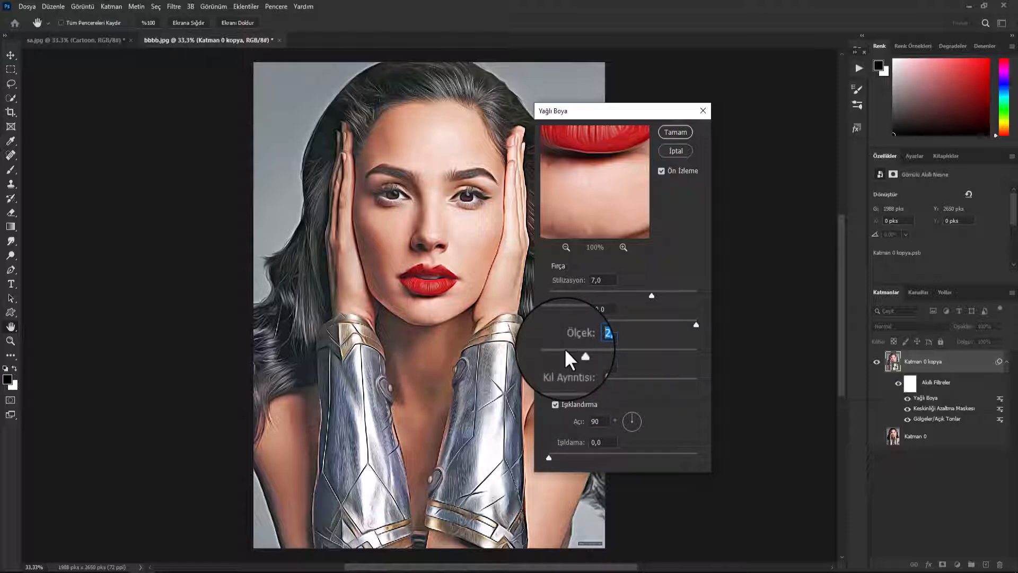
text(5)
click(680, 131)
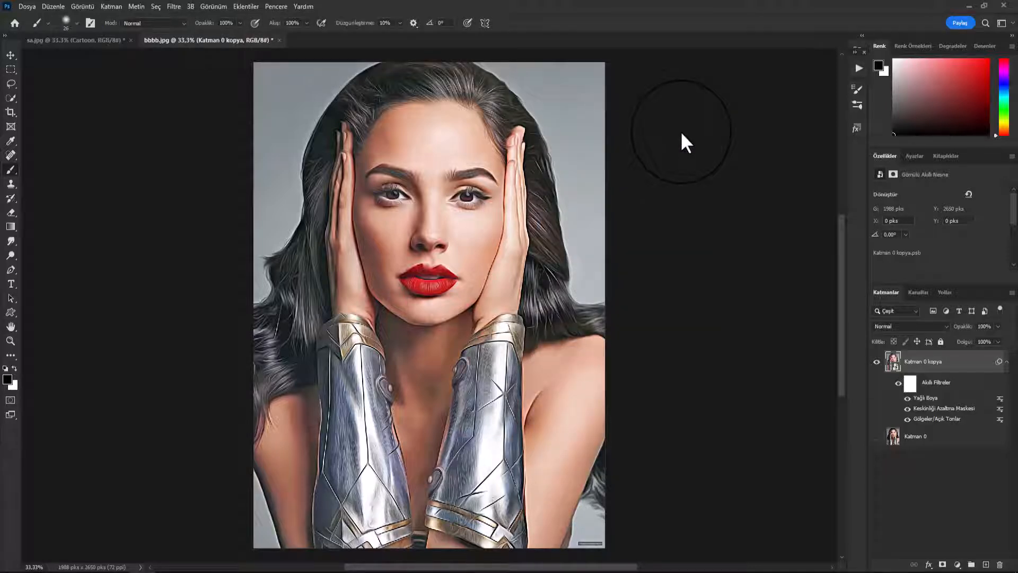
Add a second Unsharp Mask filter above the Oil Paint effect with amount 100% and radius 4.5 pixels.
click(173, 7)
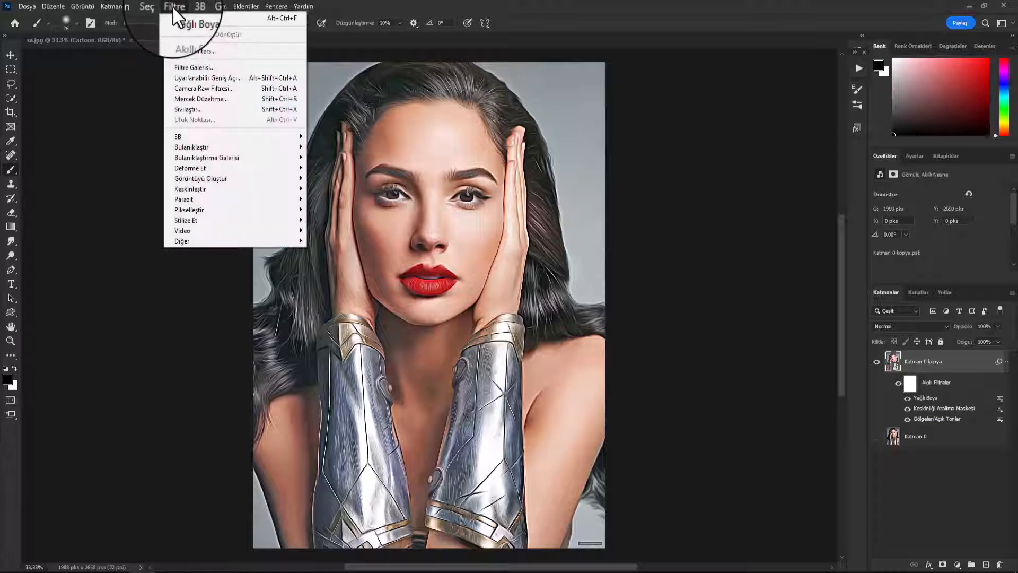
mouse_move(200, 185)
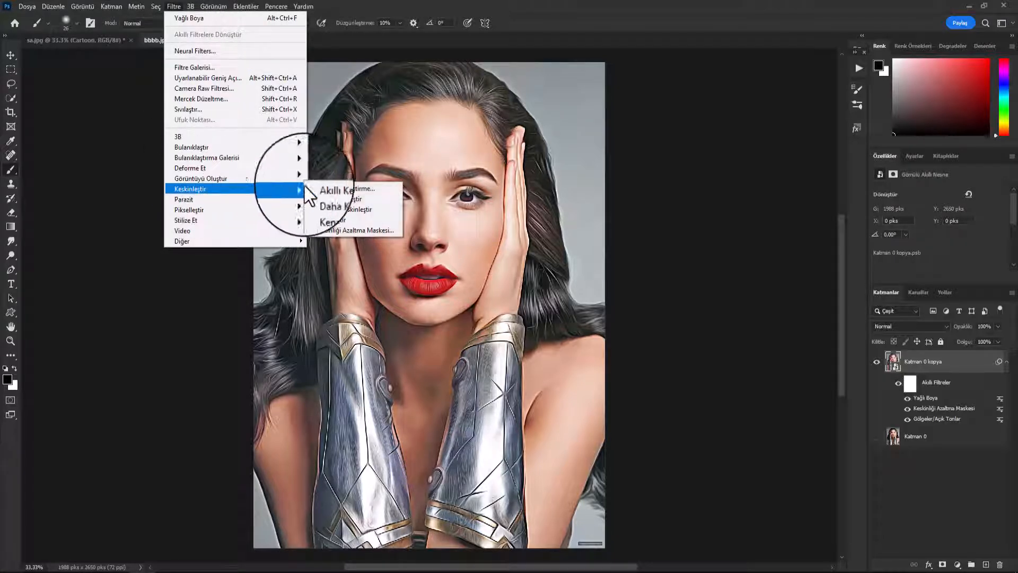
click(356, 229)
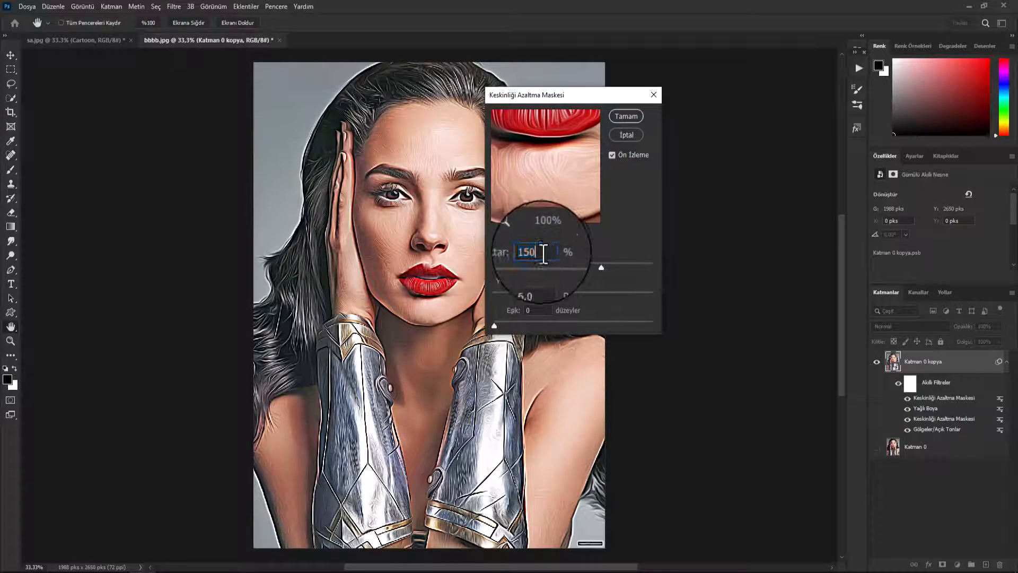
text(10)
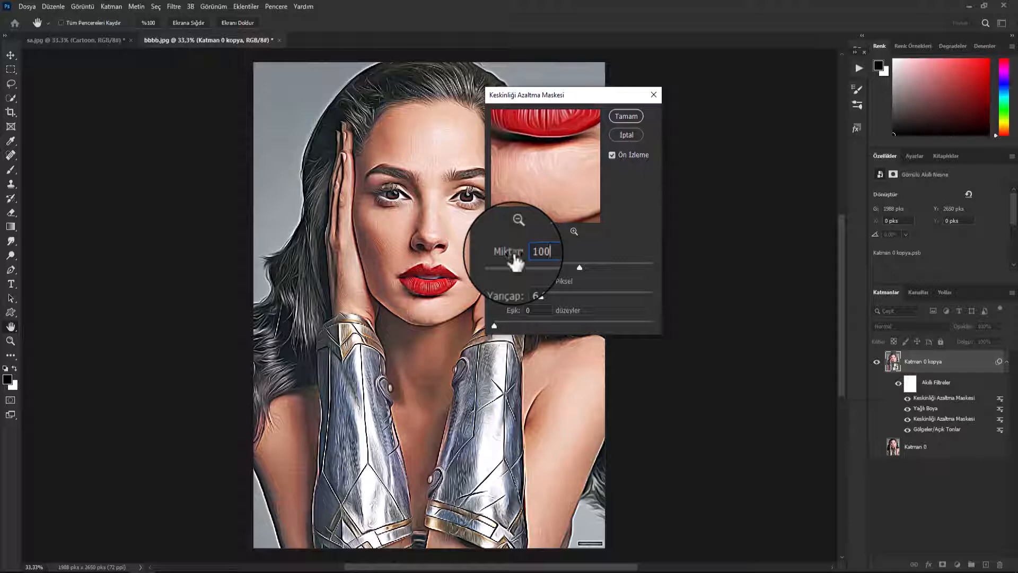
text(0)
key(Tab)
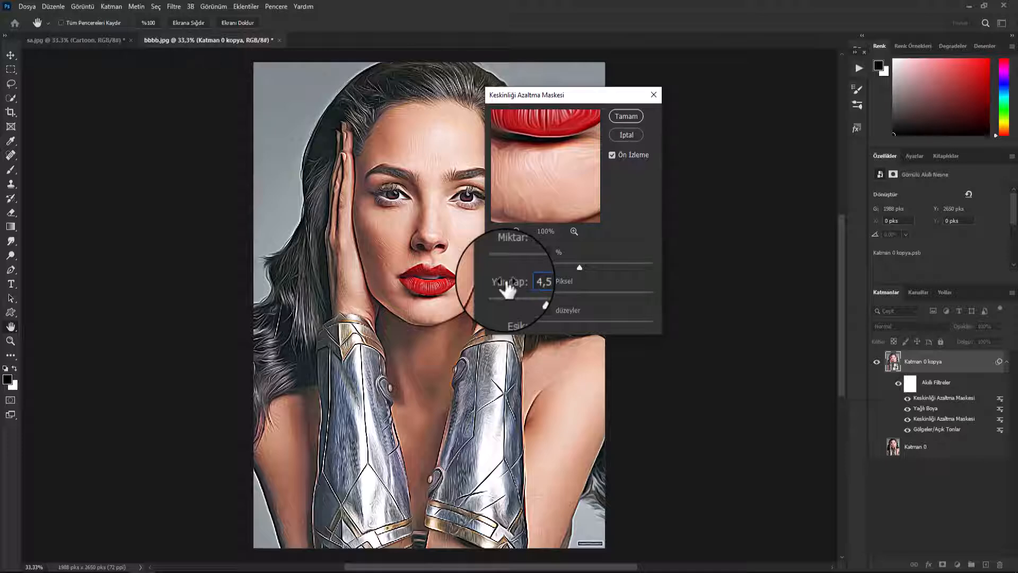
click(633, 117)
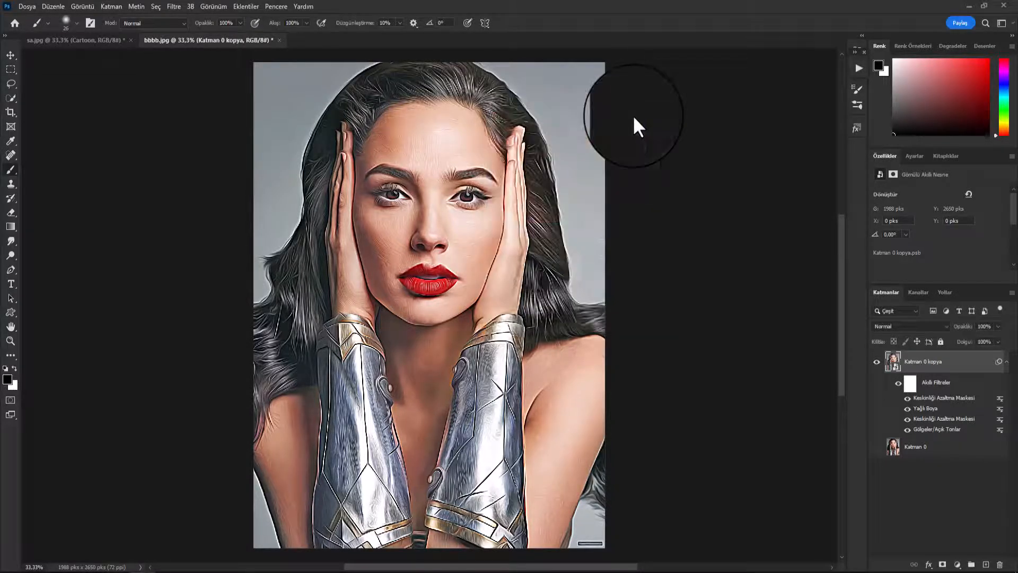
Apply the Reduce Noise filter to the smart object with strength 5 and all detail, color noise and sharpening values at 0%.
click(173, 7)
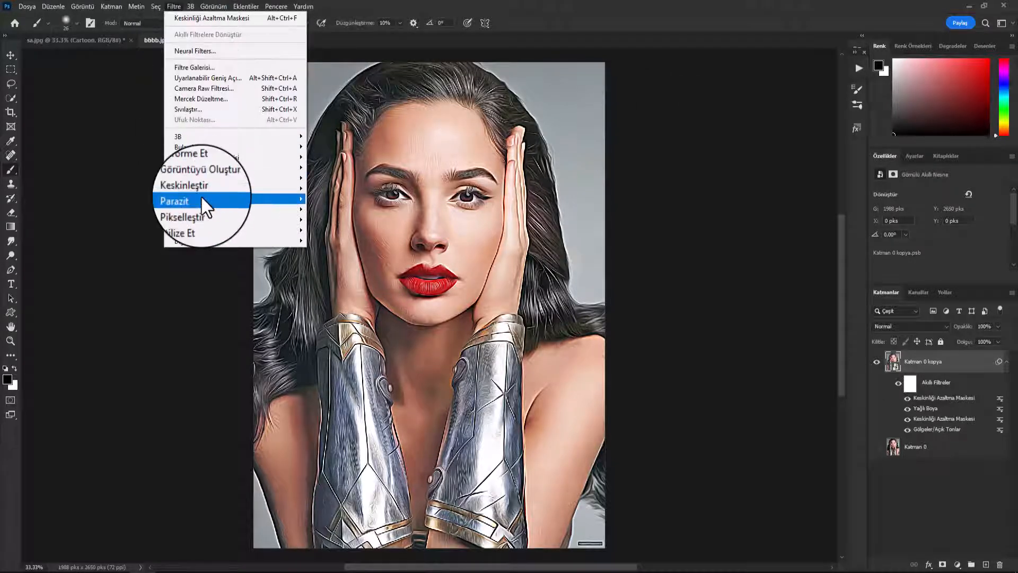
mouse_move(207, 199)
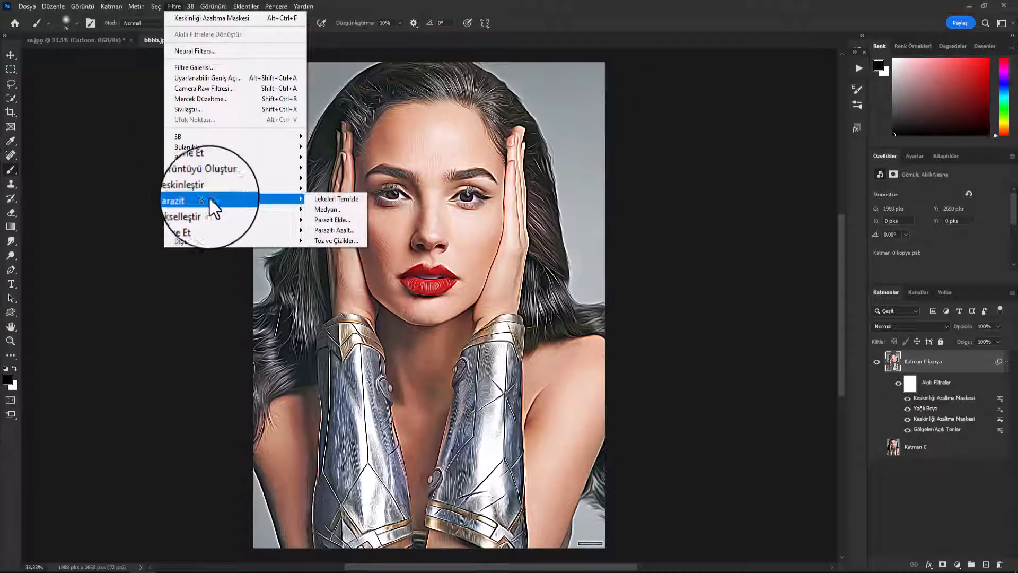
click(337, 231)
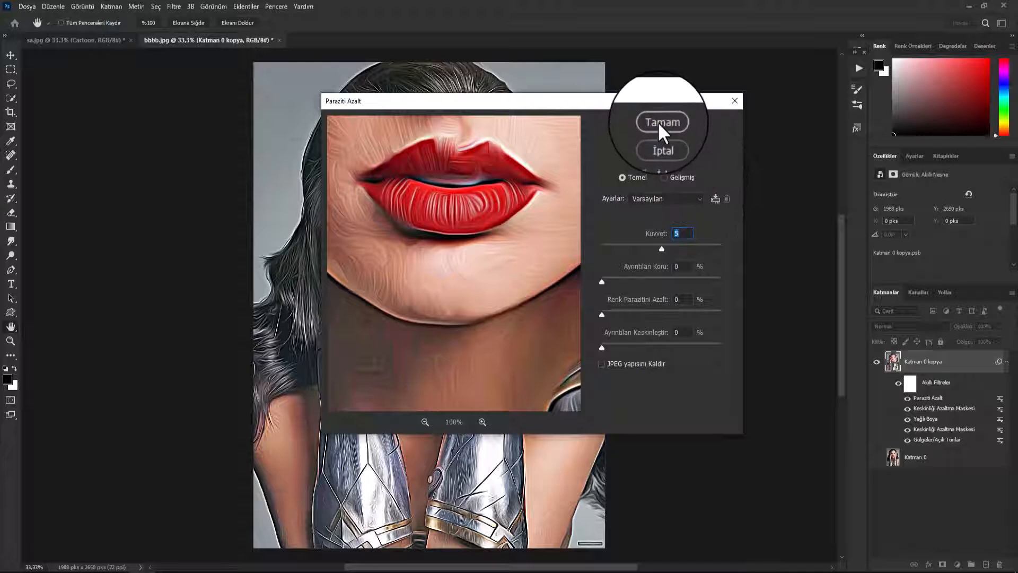
click(659, 123)
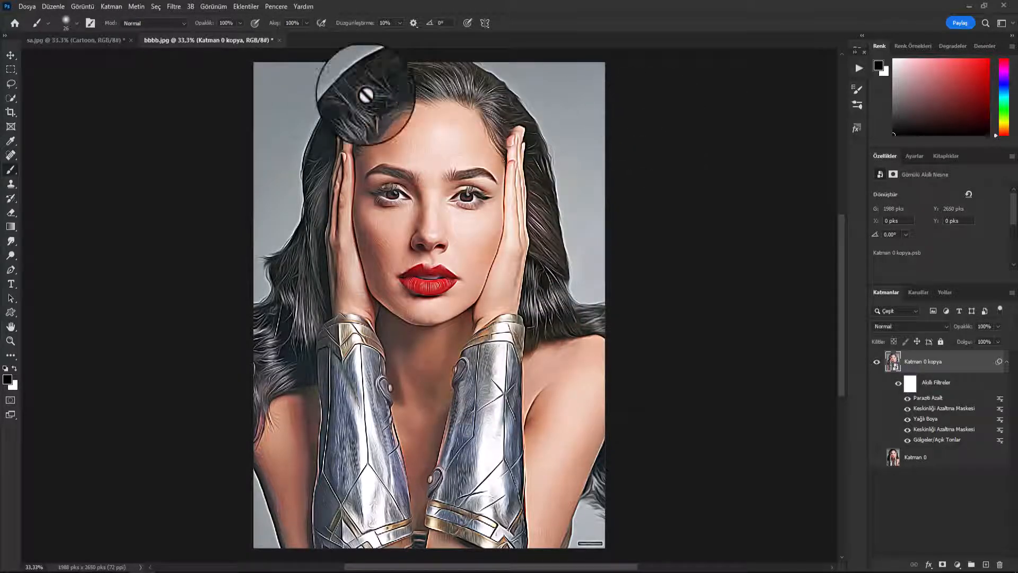
Add a Surface Blur filter to the smart object with radius 30 pixels and threshold 30 levels.
click(171, 7)
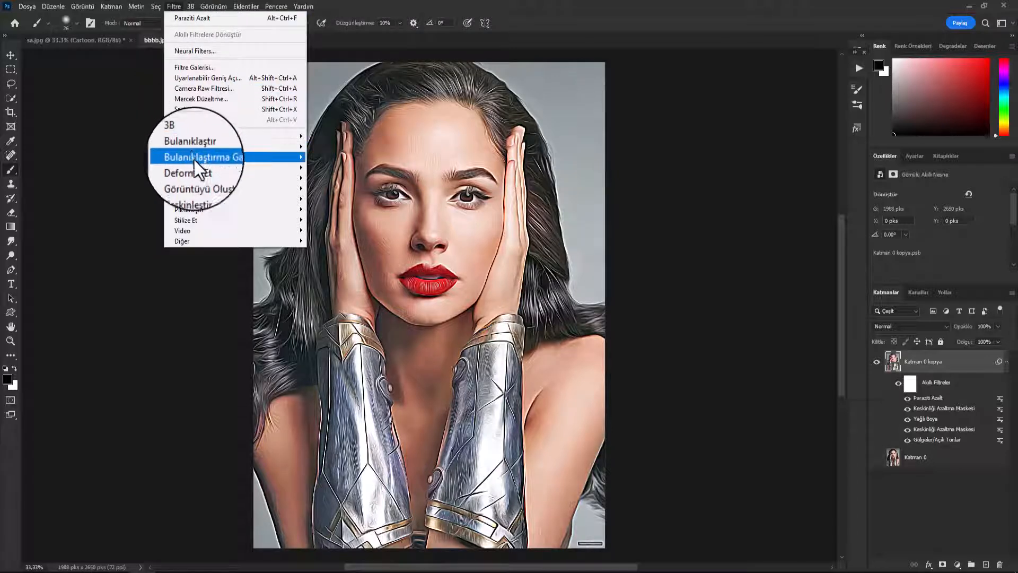
mouse_move(194, 165)
mouse_move(276, 148)
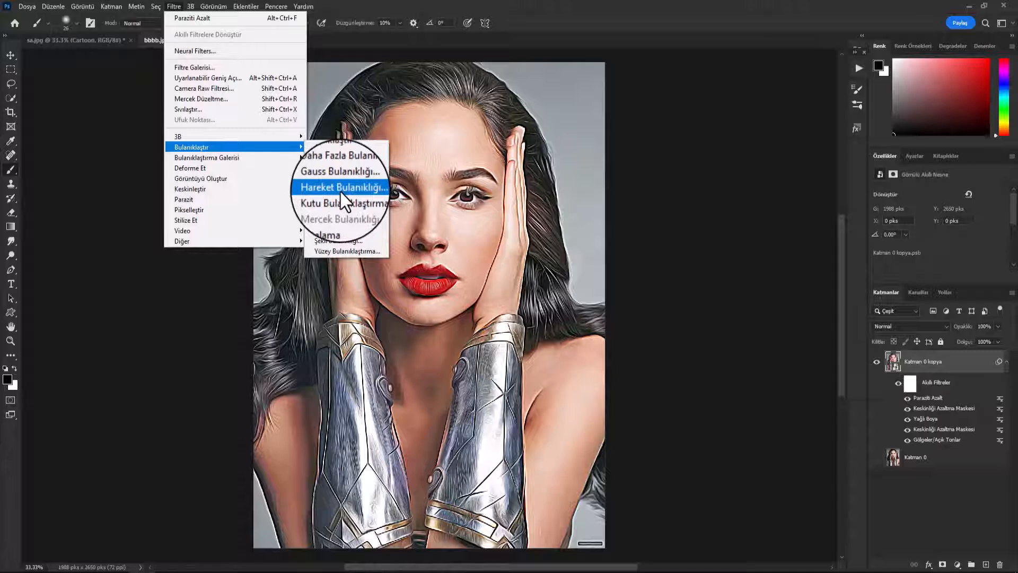
click(335, 248)
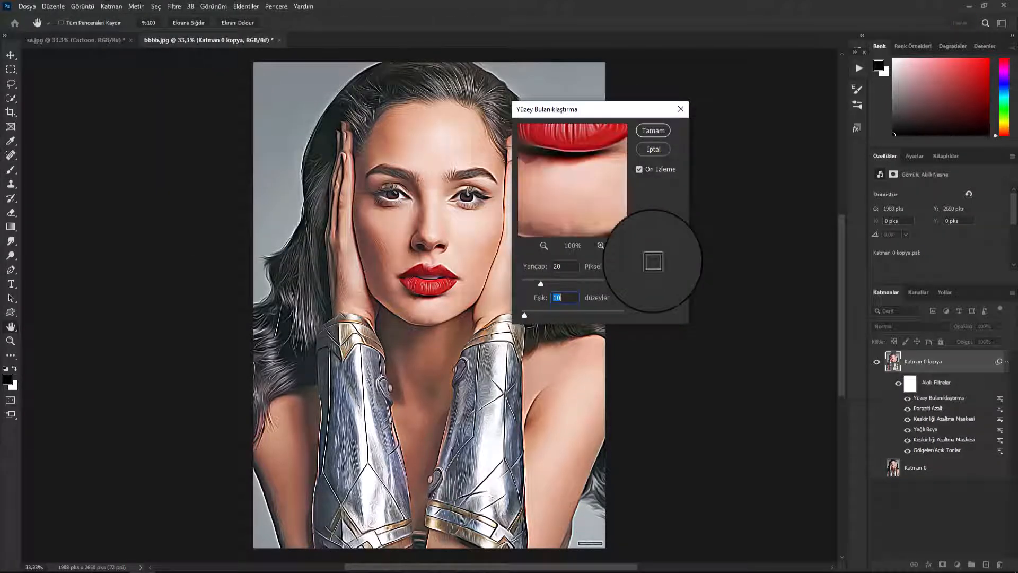
click(552, 268)
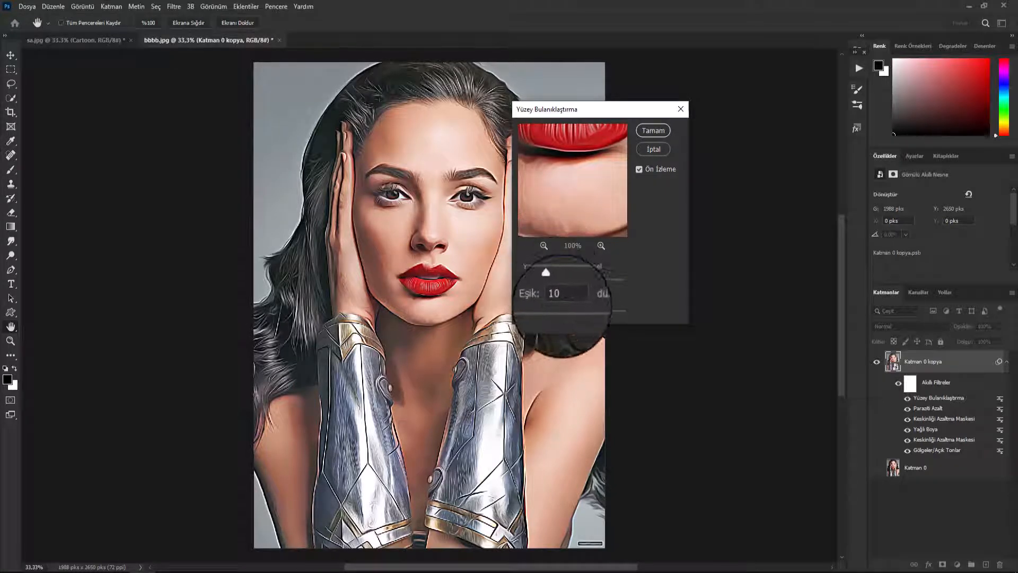
double_click(568, 300)
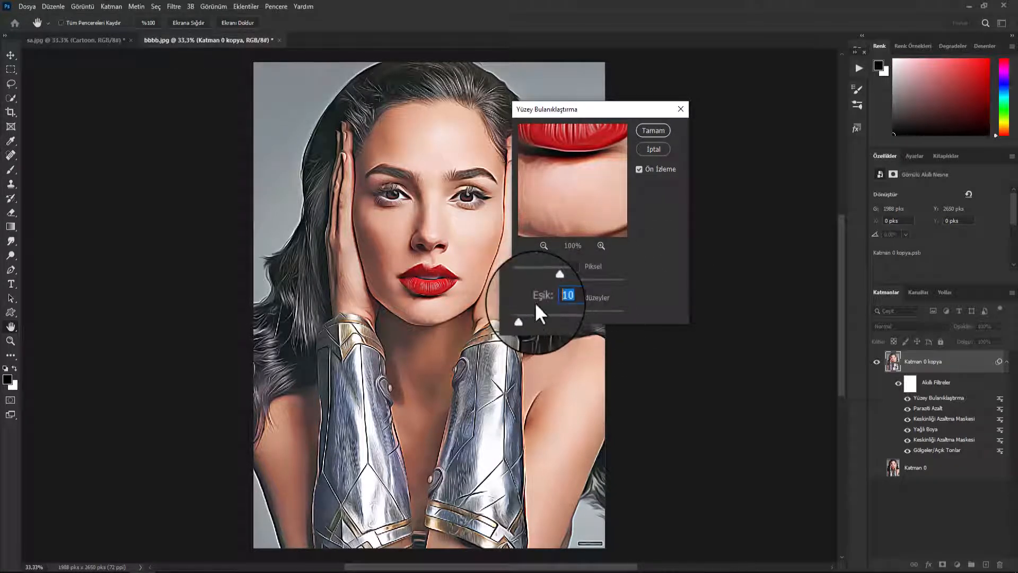
text(30)
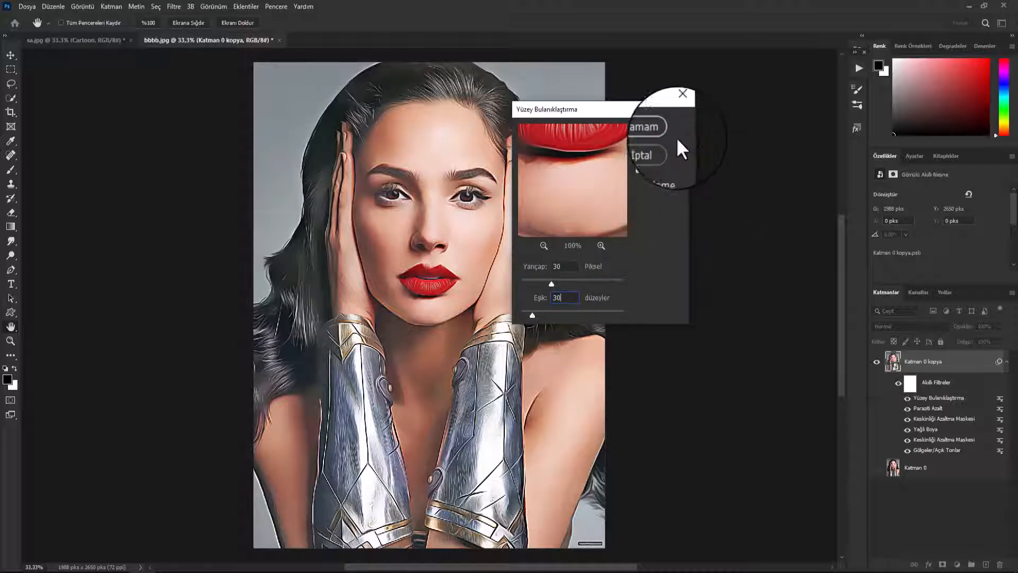
click(660, 127)
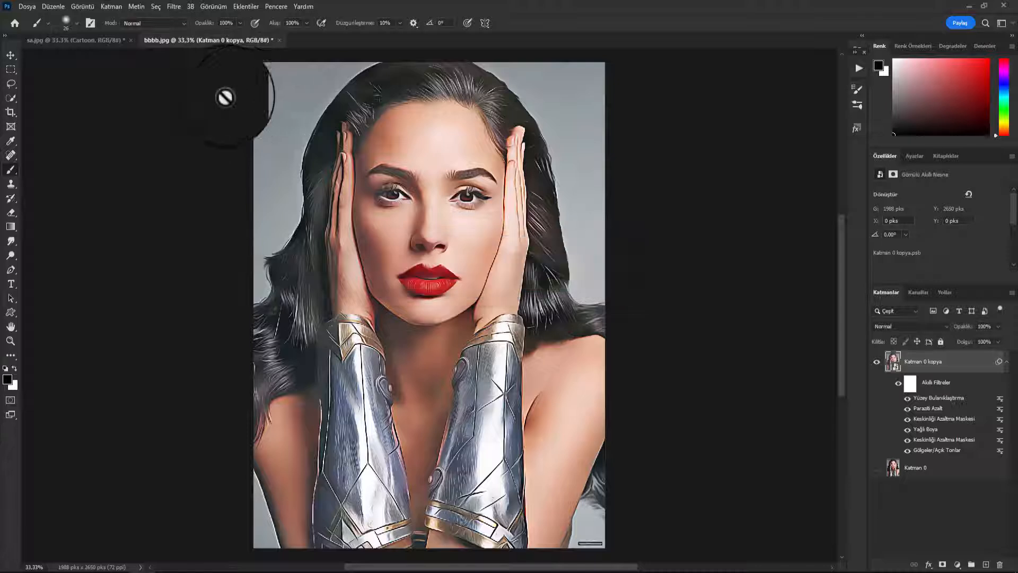
Apply a Levels adjustment to the smart object, raising the RGB shadow input level slightly to deepen the dark tones.
click(82, 6)
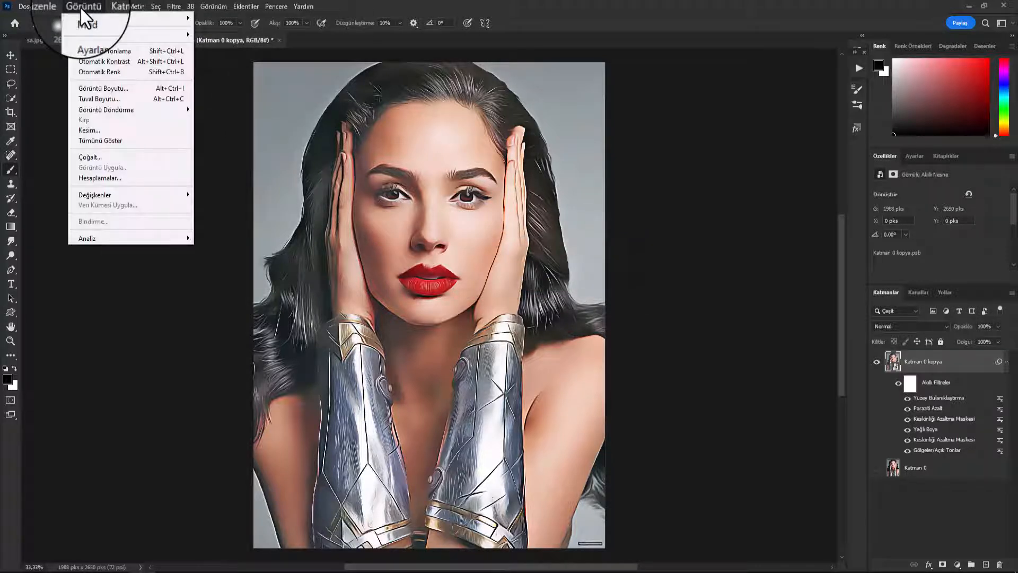
mouse_move(119, 36)
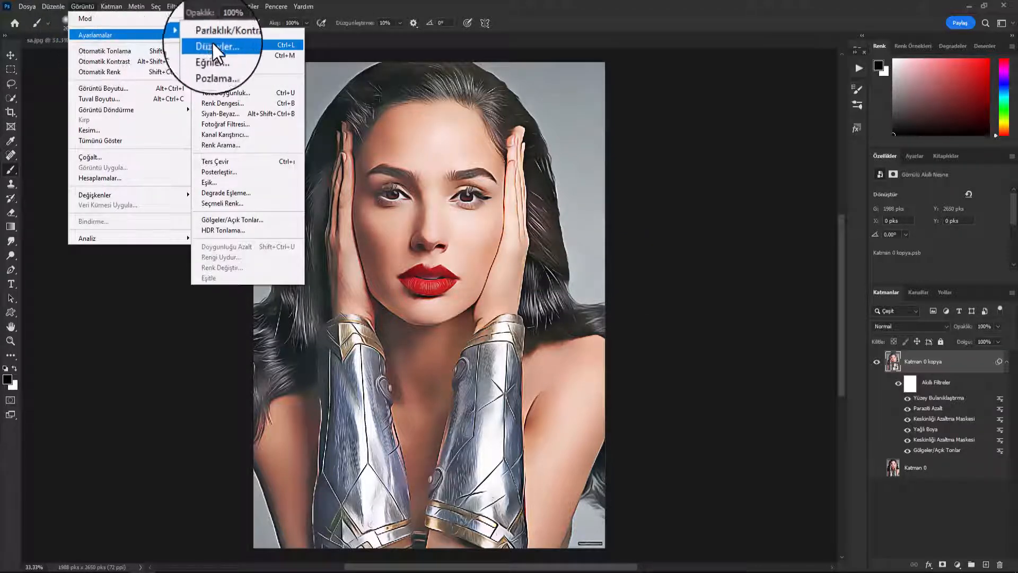
click(243, 46)
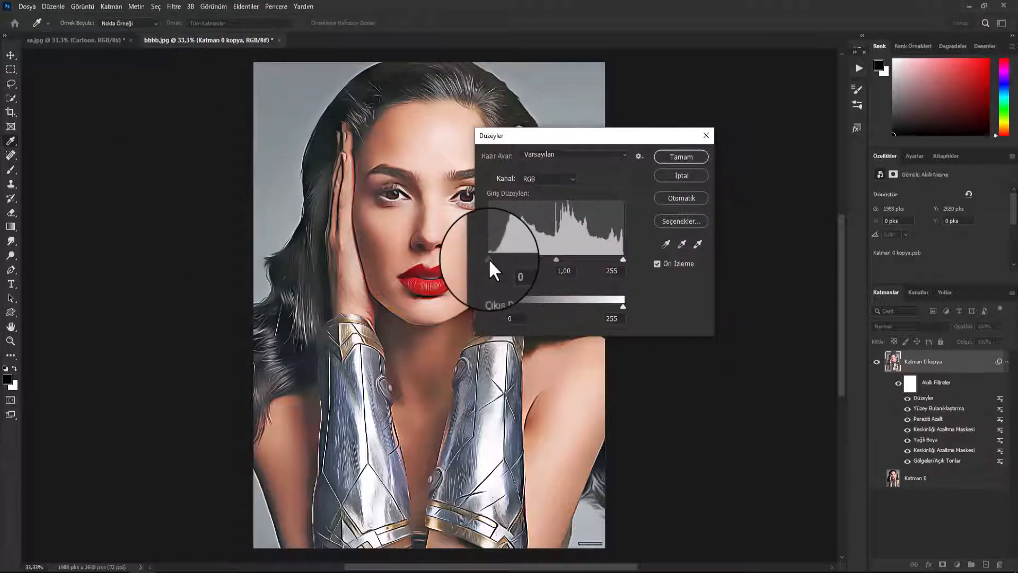
drag(488, 258, 500, 256)
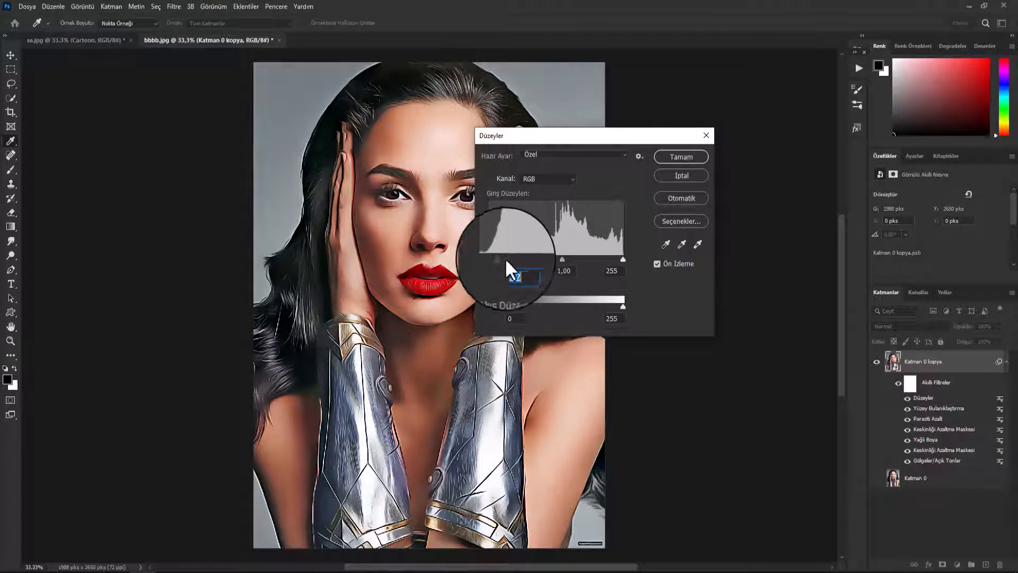
click(691, 160)
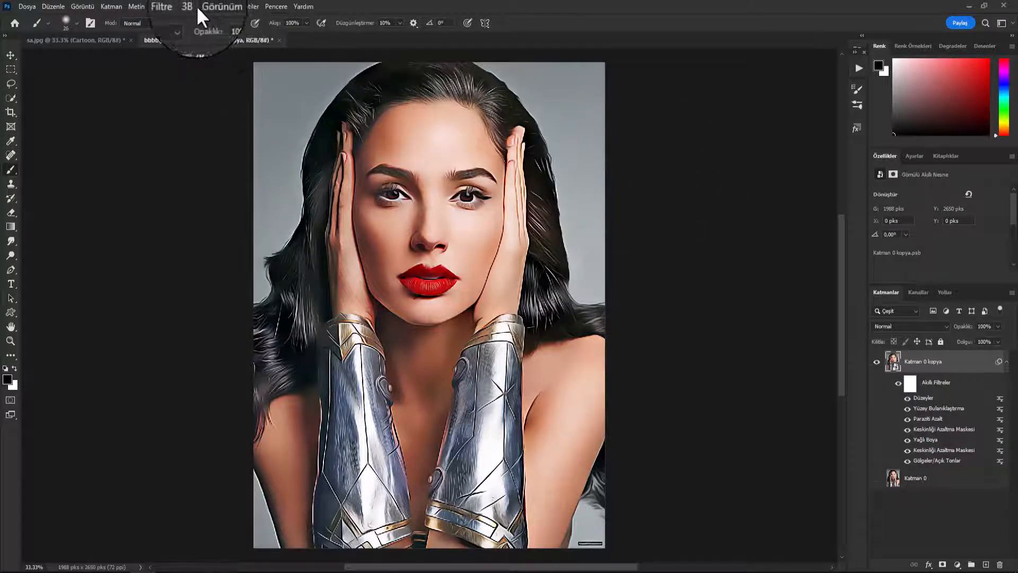
Apply the Filter Gallery with Smudge Stick (stroke length 0, highlight area 3, intensity 10) and Poster Edges (thickness 4, intensity 1, posterization 6).
click(174, 5)
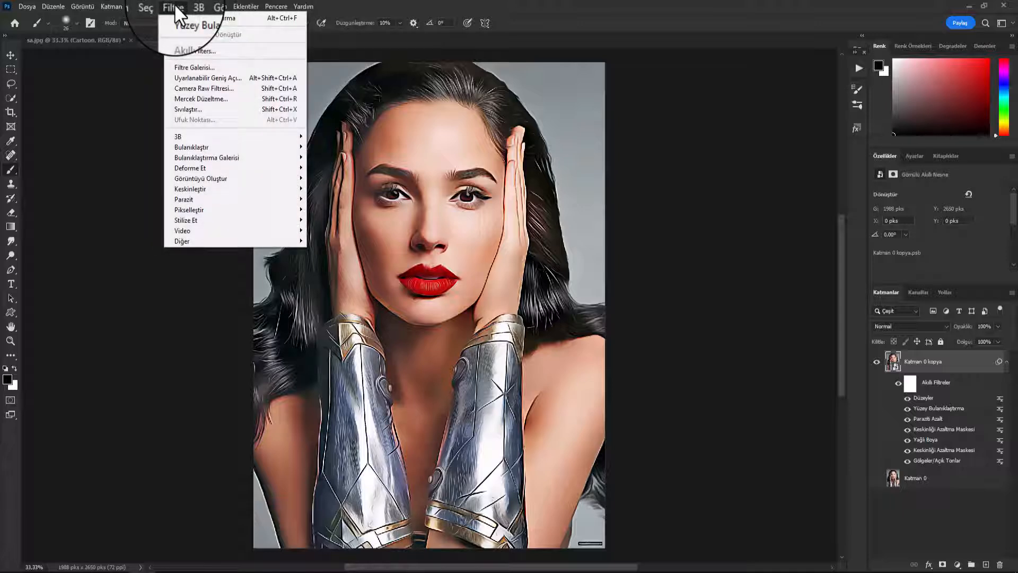
click(183, 68)
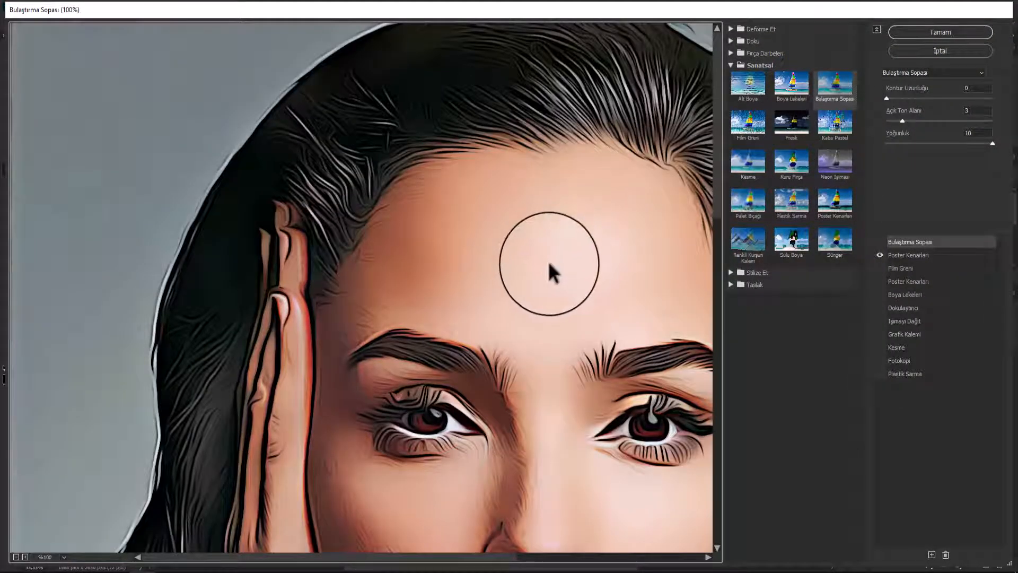
drag(552, 273, 452, 147)
drag(513, 372, 484, 285)
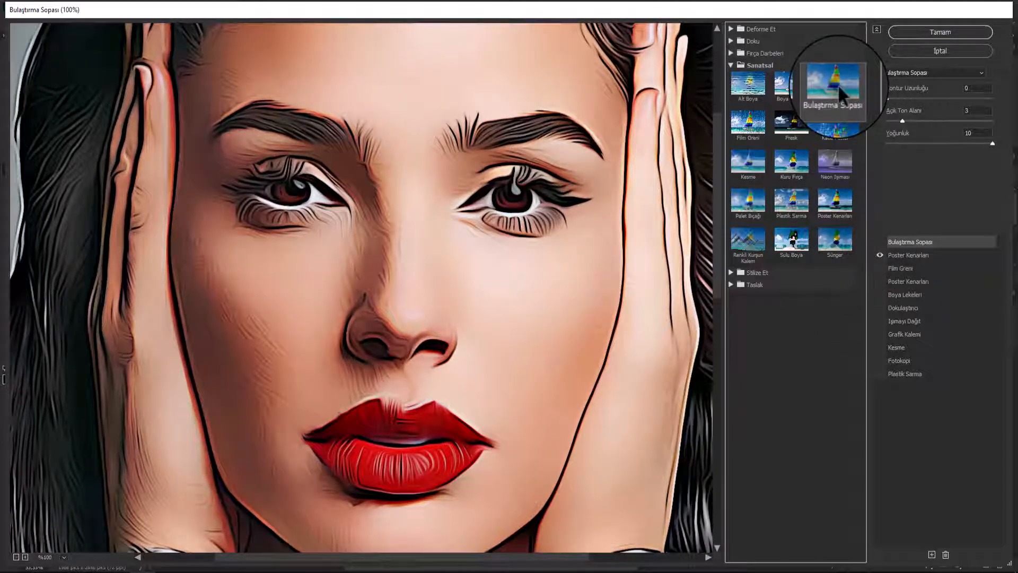
click(973, 109)
click(975, 132)
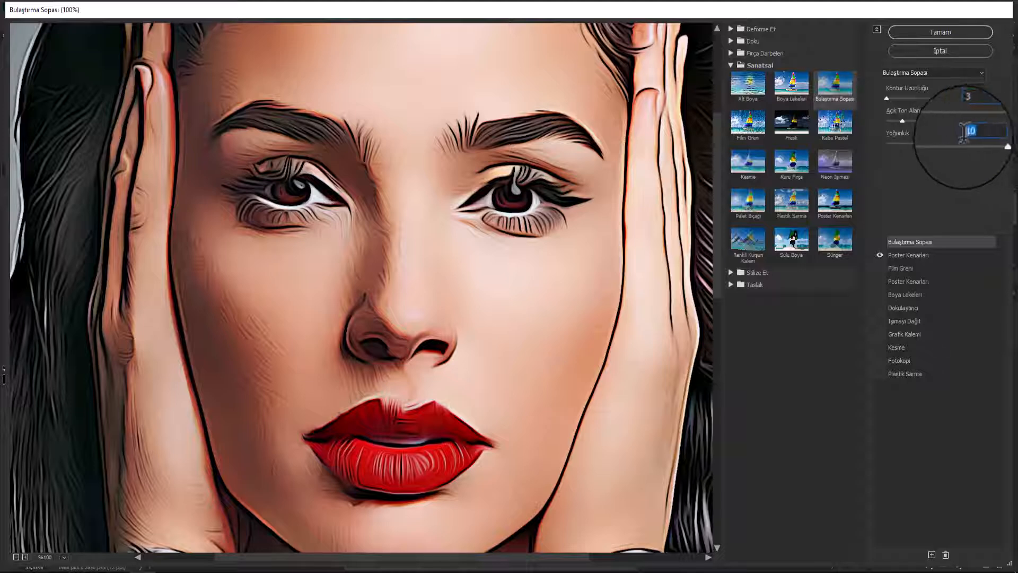
click(934, 254)
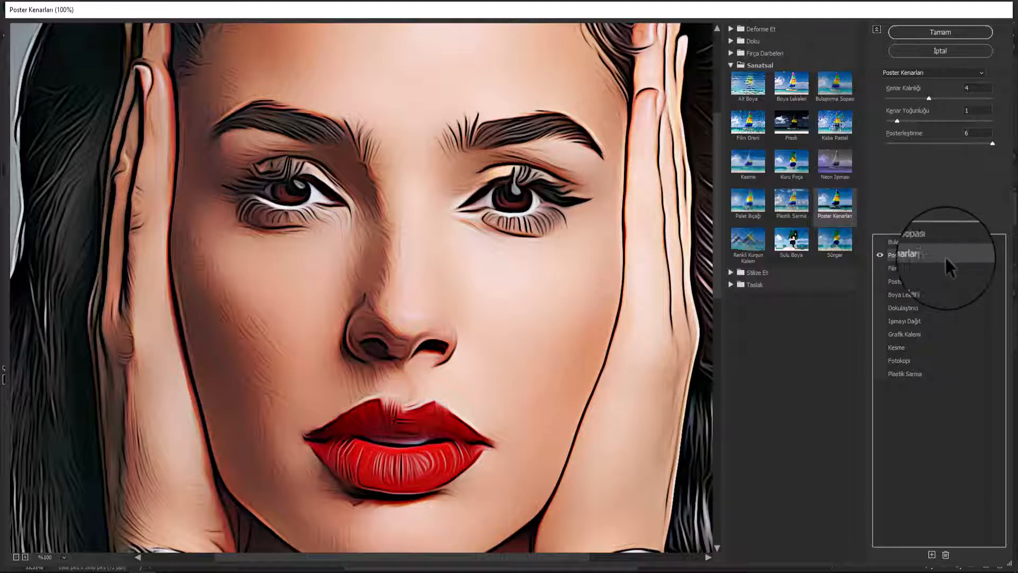
click(937, 32)
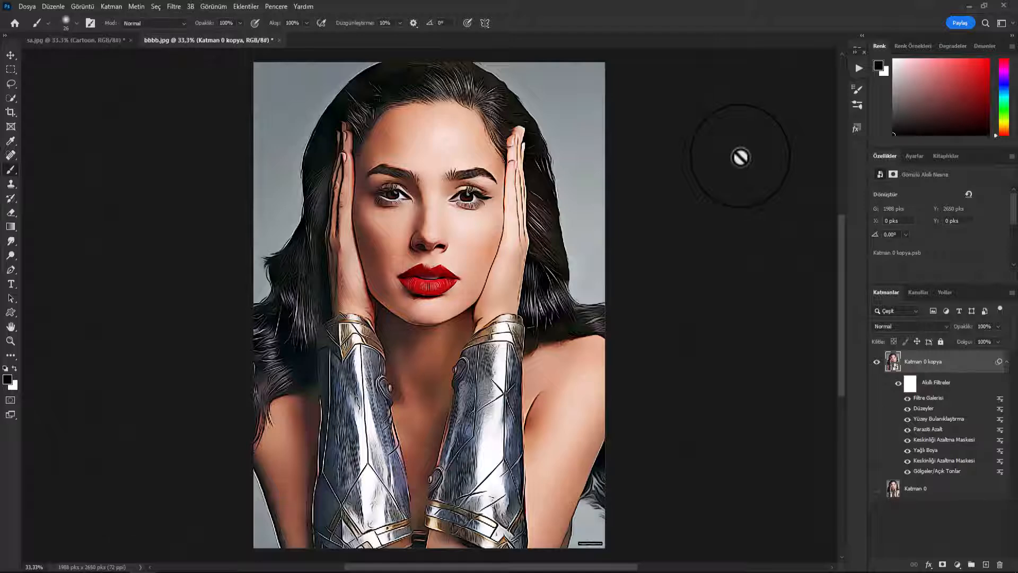
Add a second Surface Blur above the Filter Gallery effect with radius 20 pixels and threshold 10 levels.
click(171, 7)
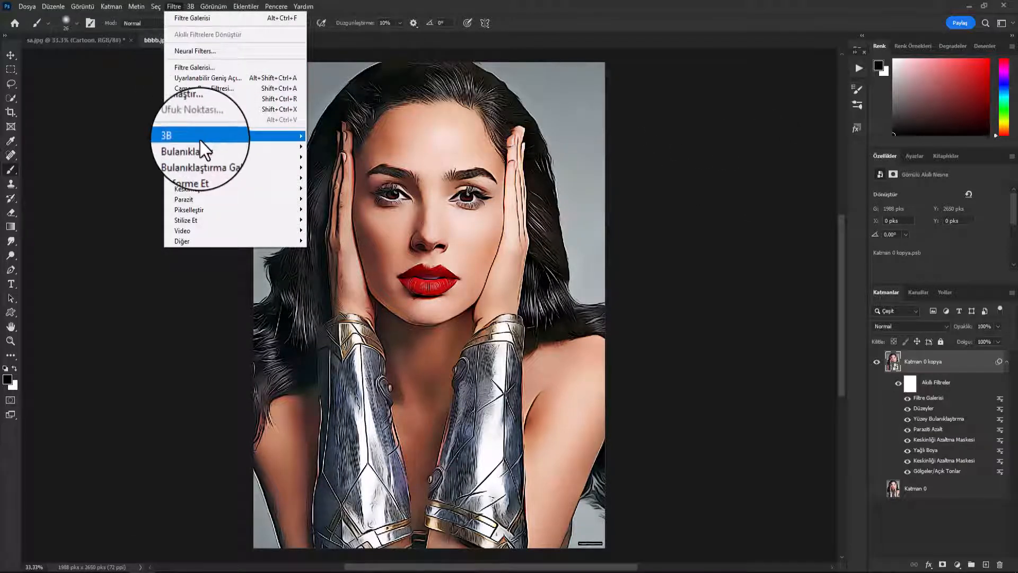
mouse_move(201, 147)
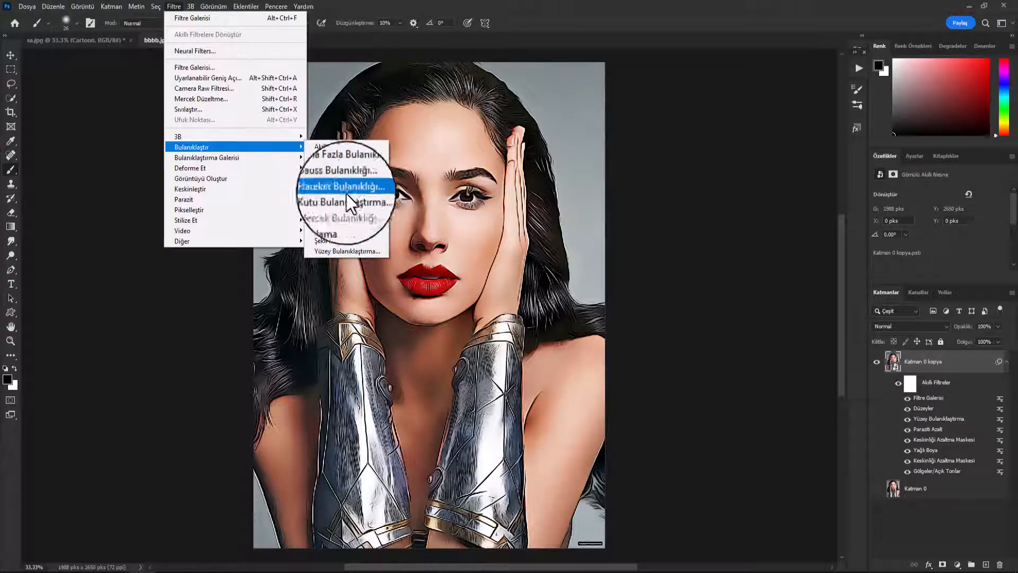
click(345, 247)
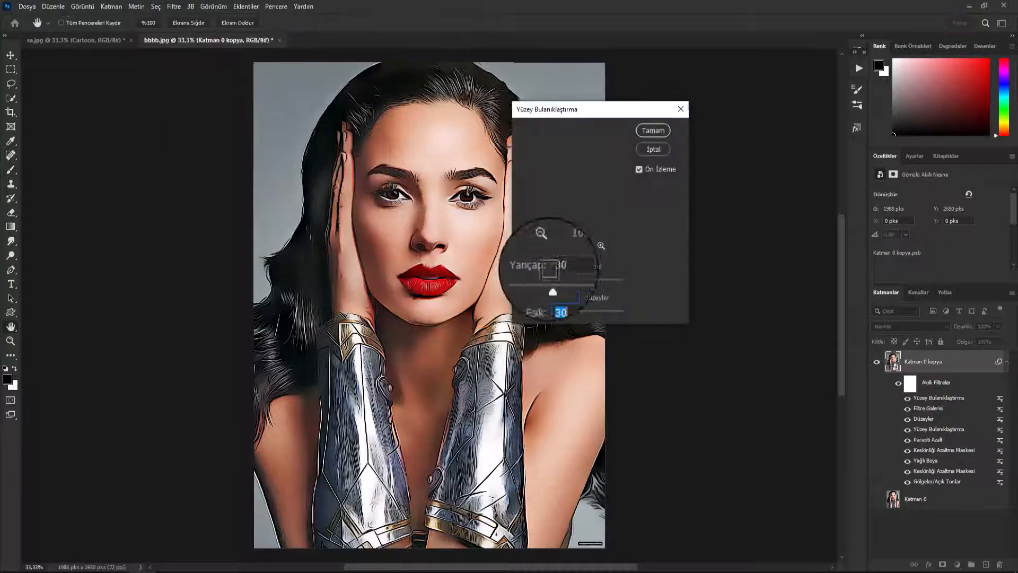
double_click(564, 268)
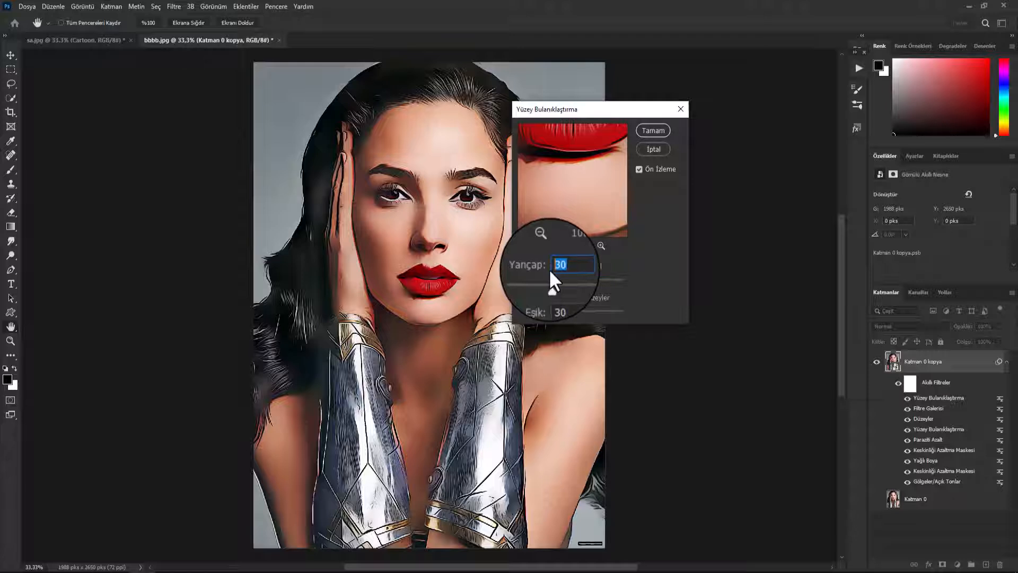
text(20)
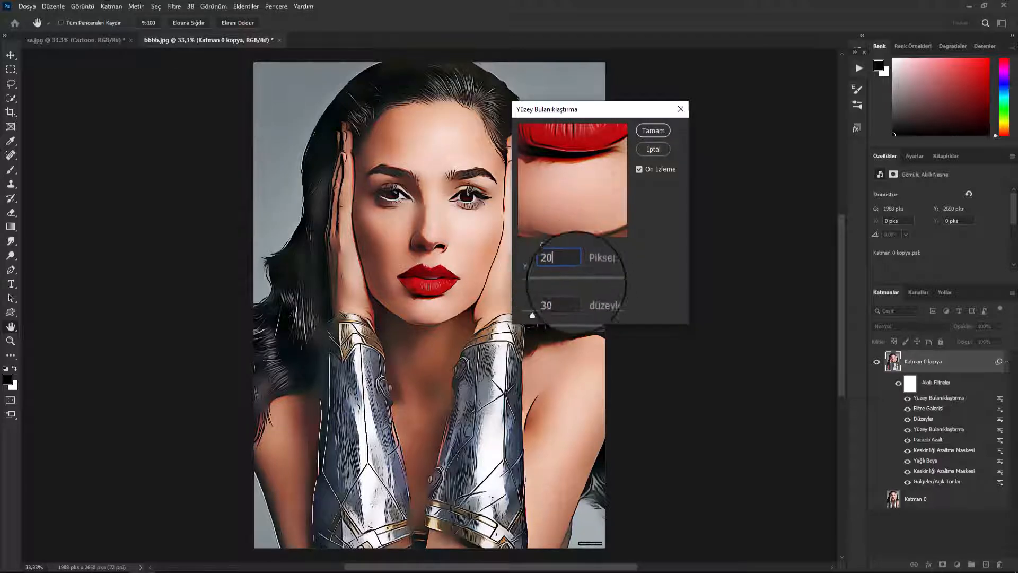
double_click(557, 298)
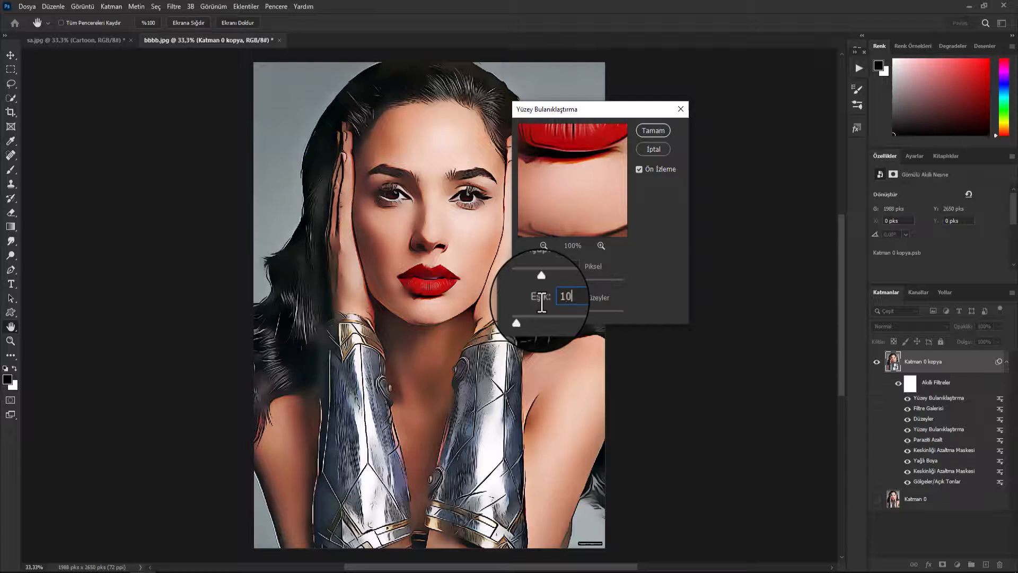
click(659, 131)
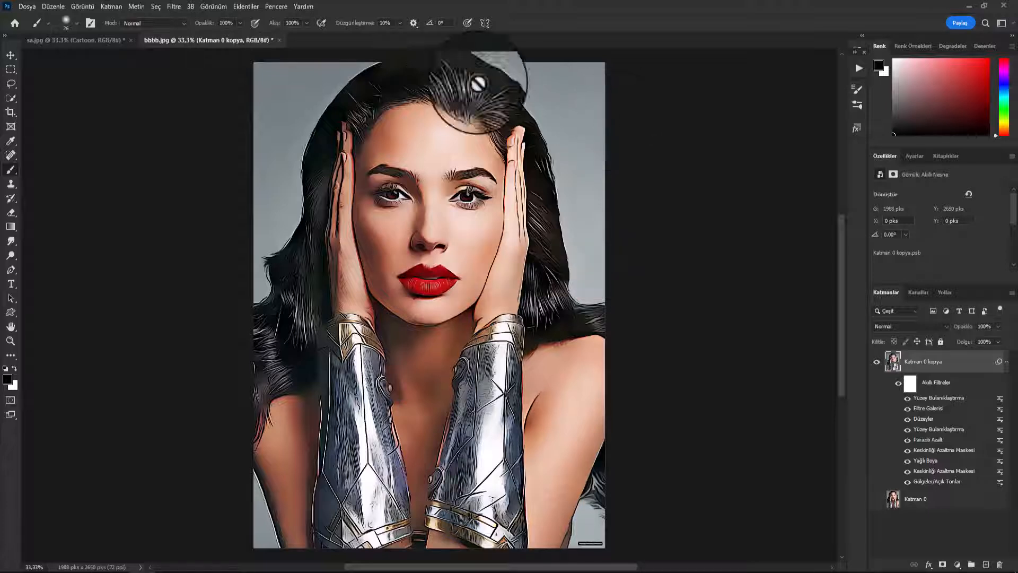
Add a second Oil Paint filter to the smart object with stylization 2.5 and scale 2.1.
click(173, 6)
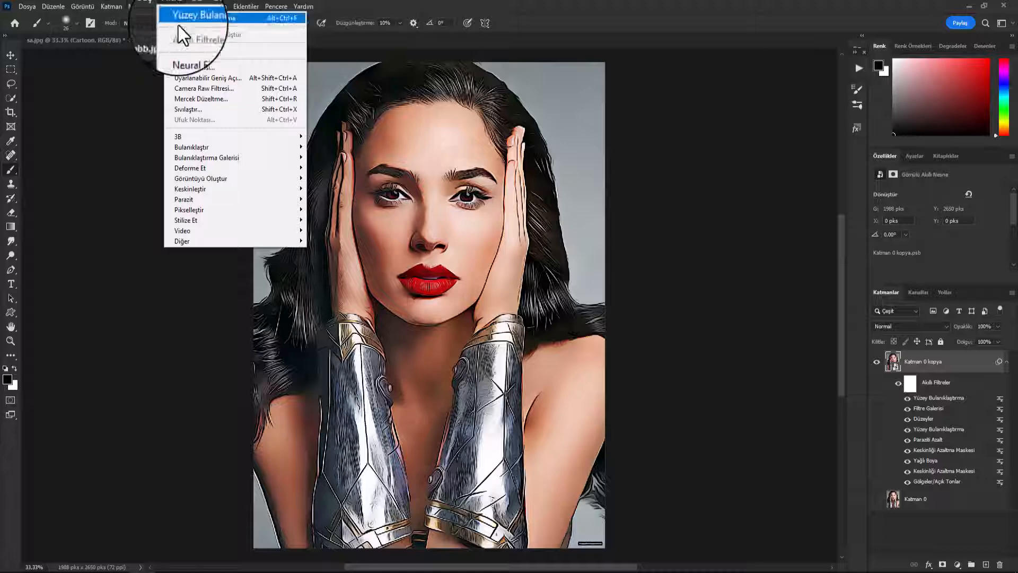
mouse_move(203, 224)
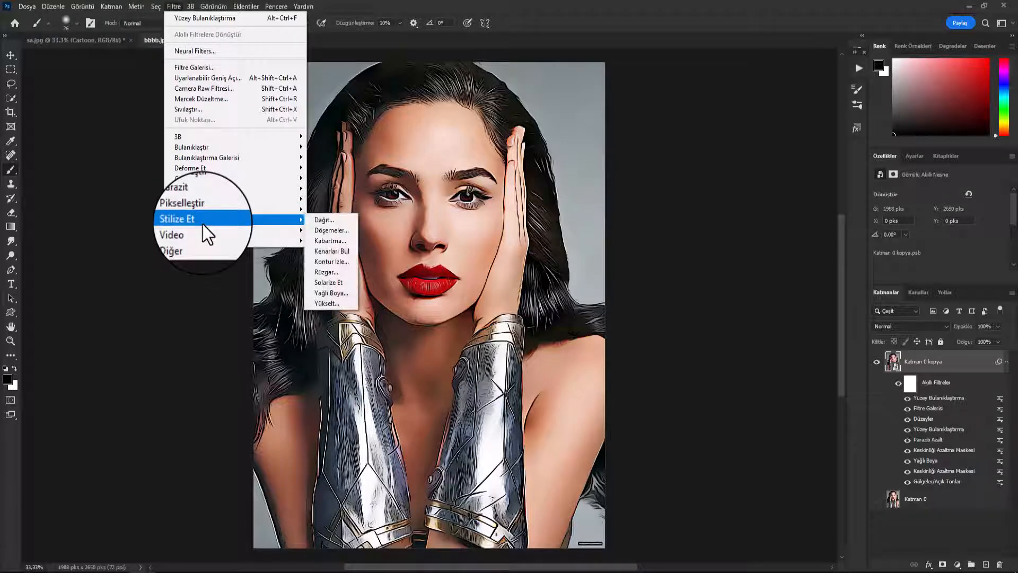
click(329, 290)
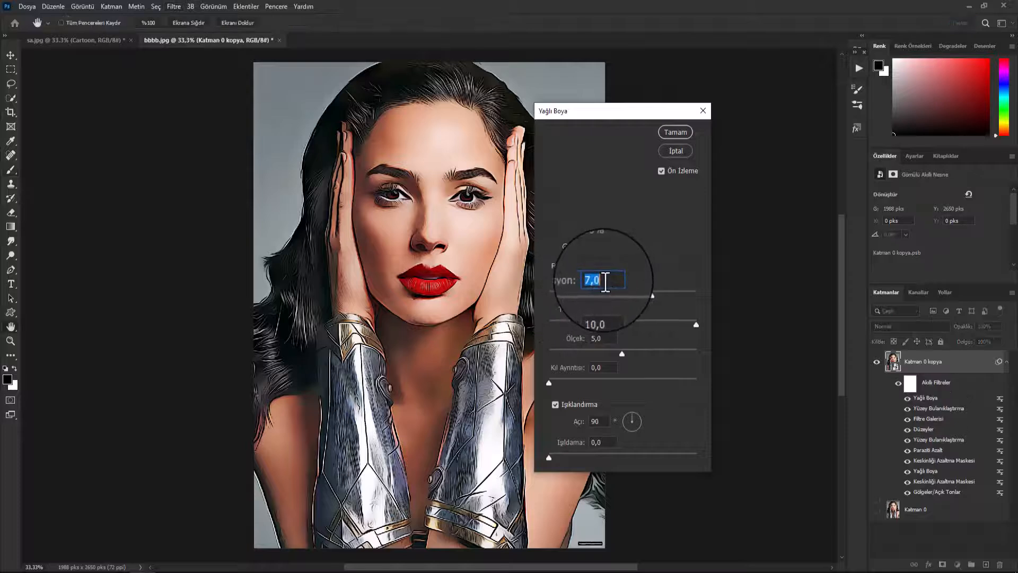
double_click(605, 281)
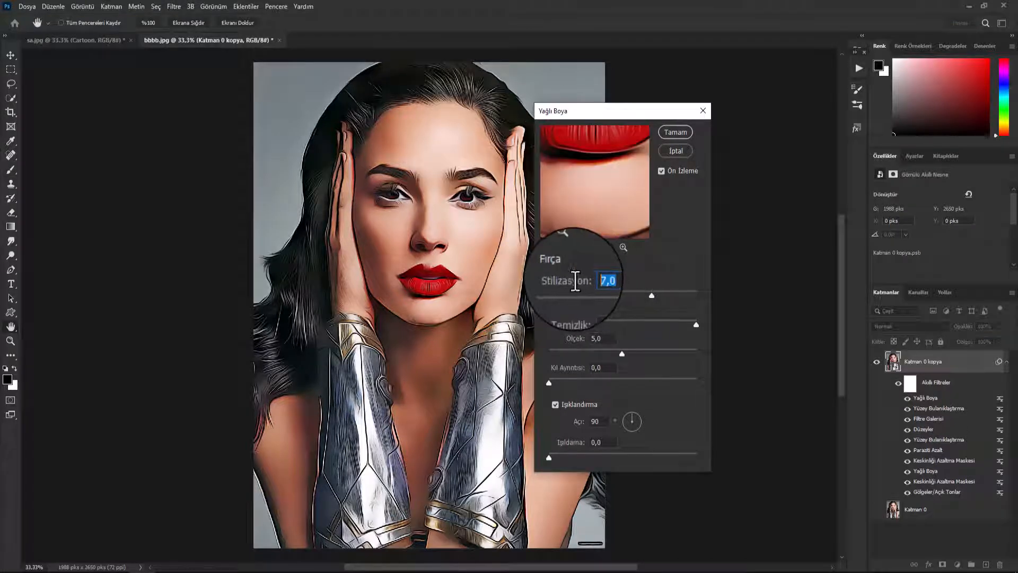
text(2,)
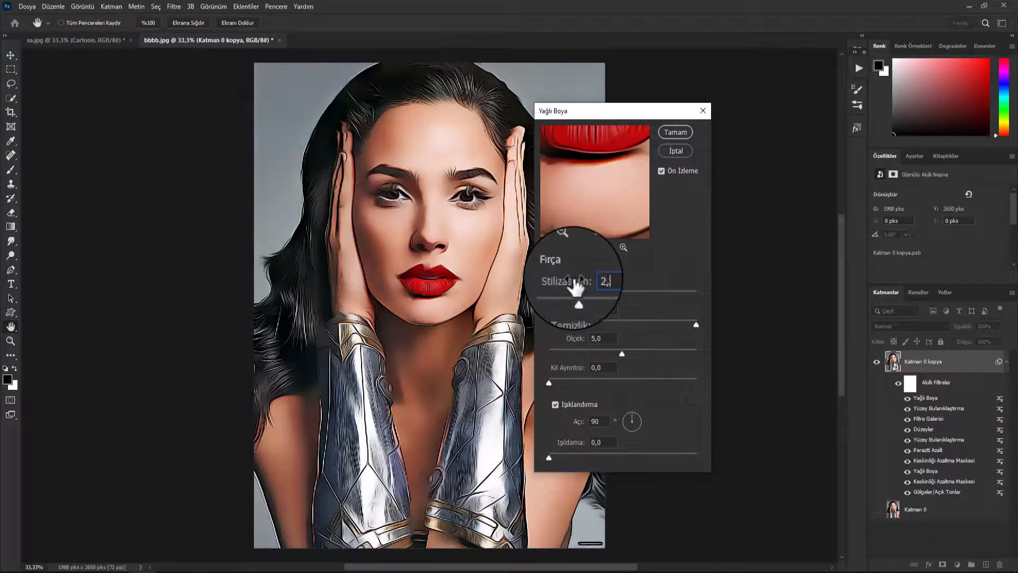
text(5)
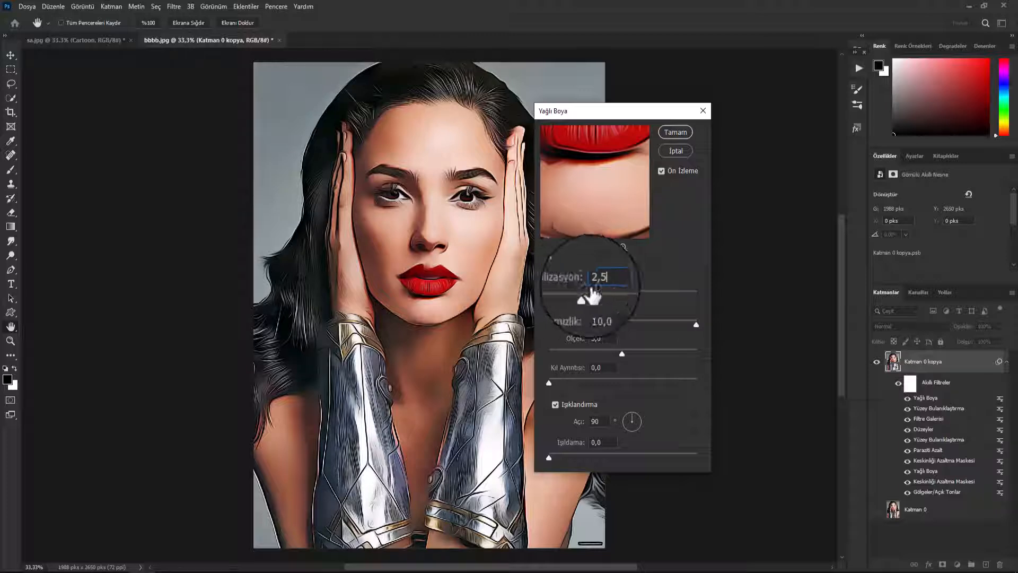
double_click(590, 338)
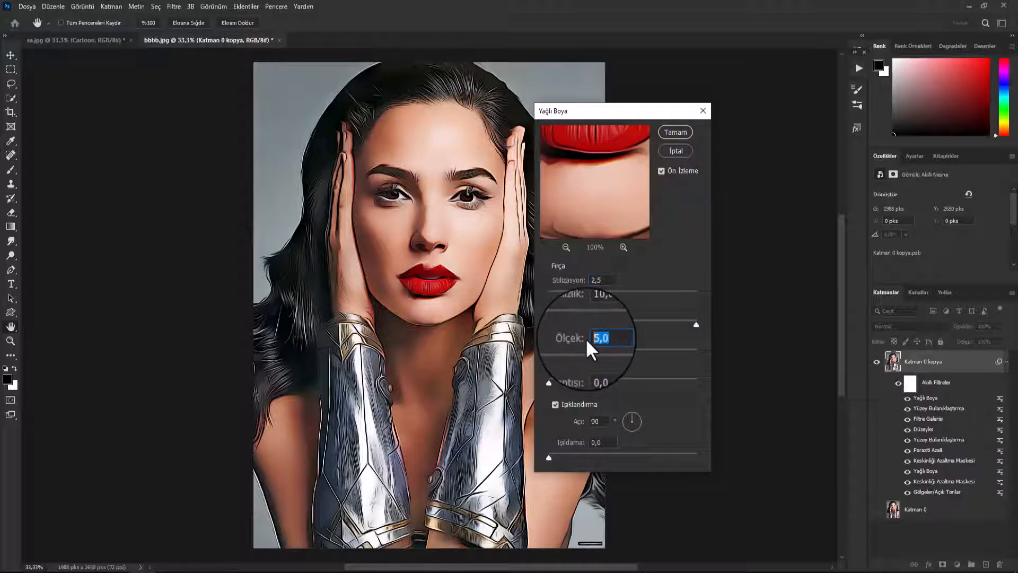
text(2,1)
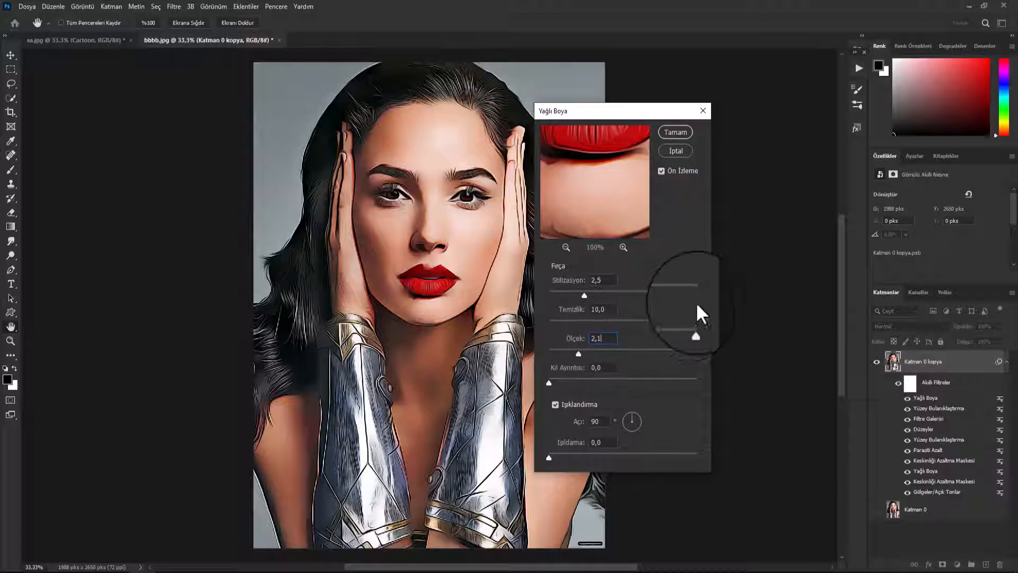
click(682, 132)
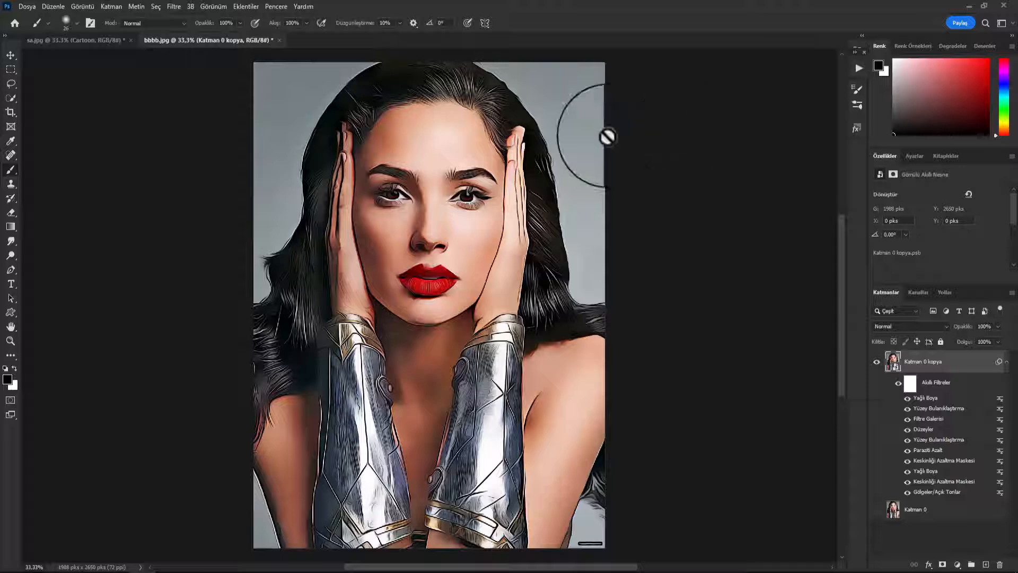
Add another Unsharp Mask filter to the smart object with amount 80% and radius 3.0 pixels.
click(173, 6)
mouse_move(193, 189)
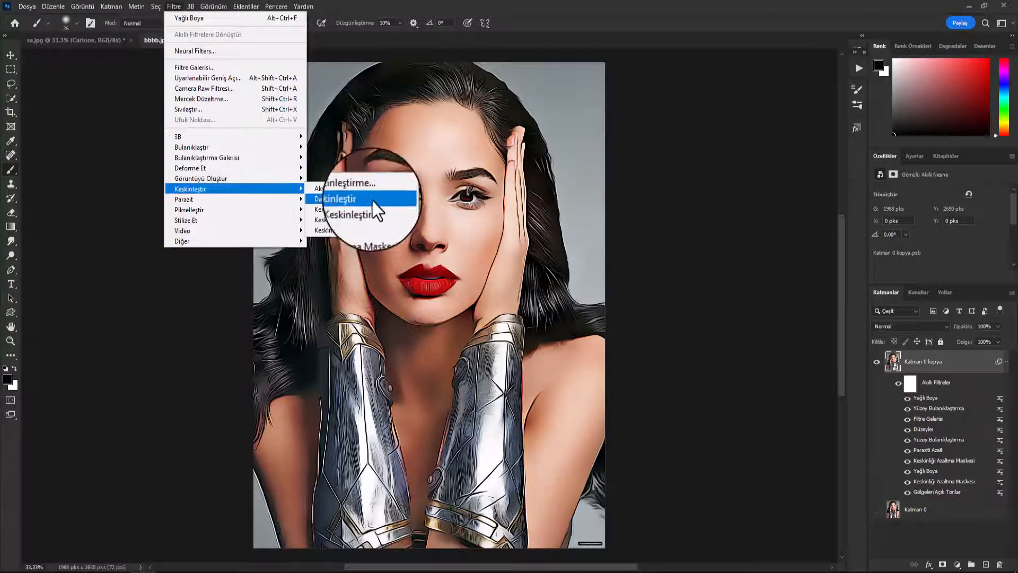
click(372, 229)
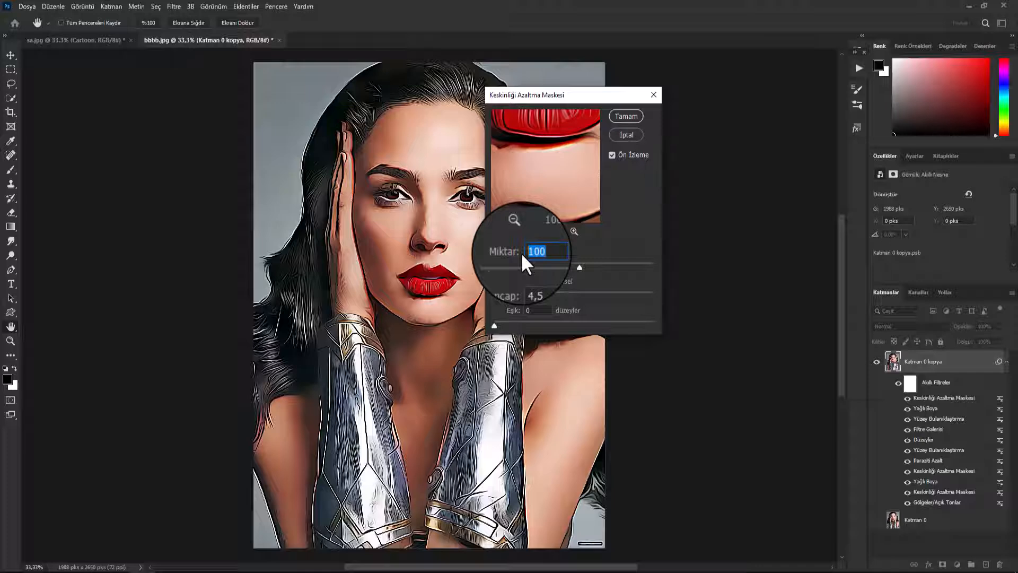
text(150)
key(Tab)
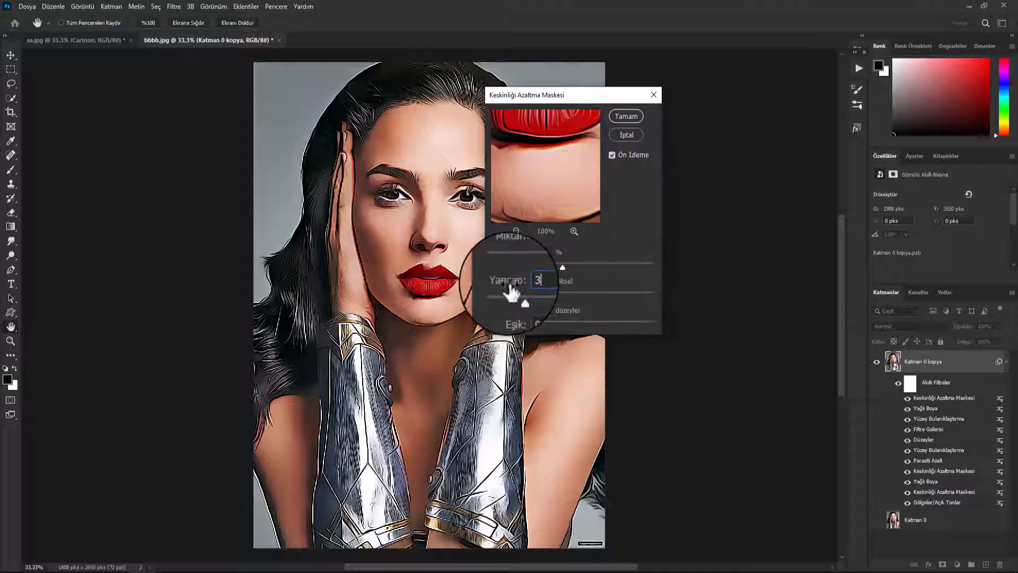
text(3)
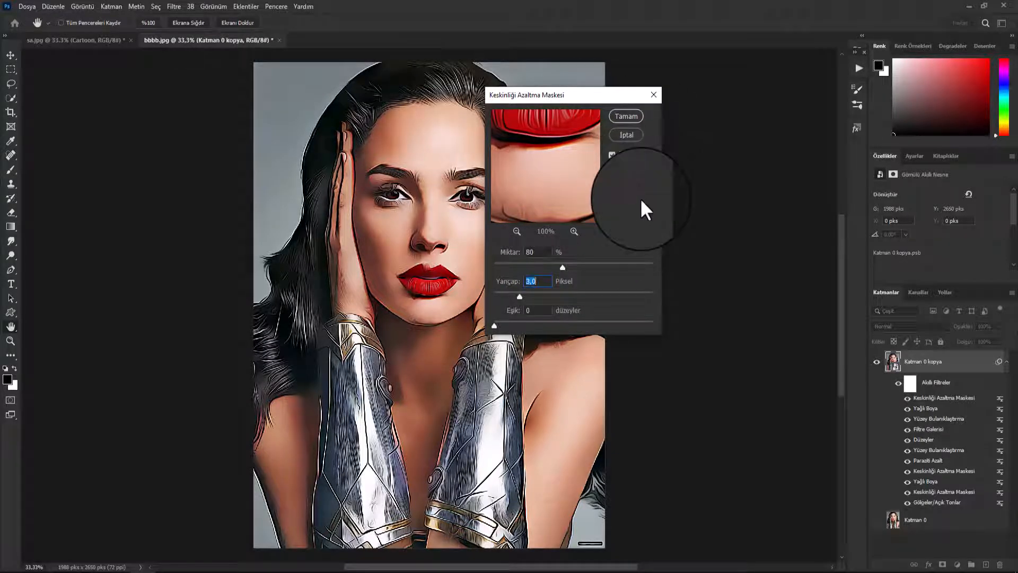
click(635, 118)
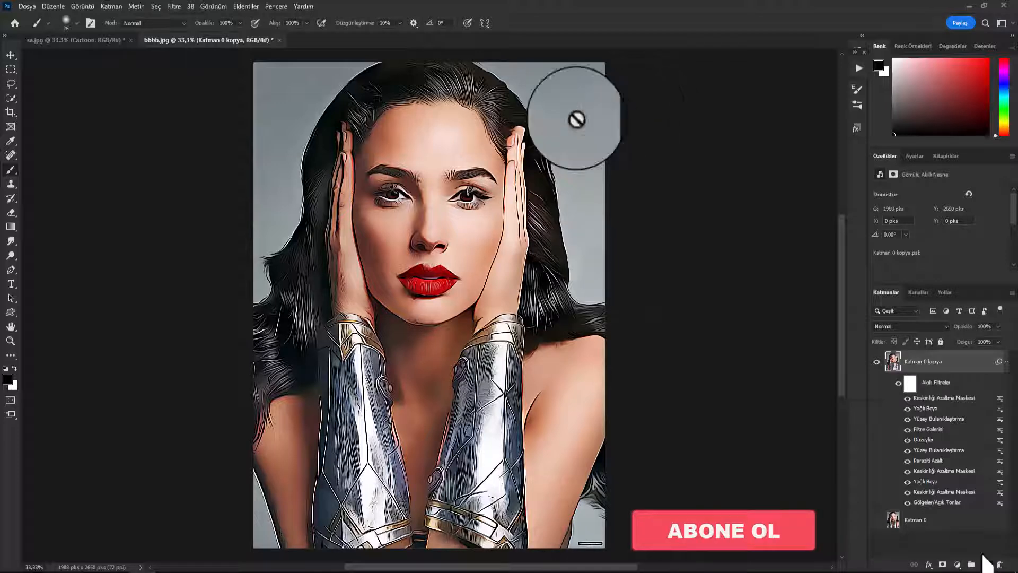
Apply a Vibrance adjustment to the smart object with vibrance set to +50.
click(83, 7)
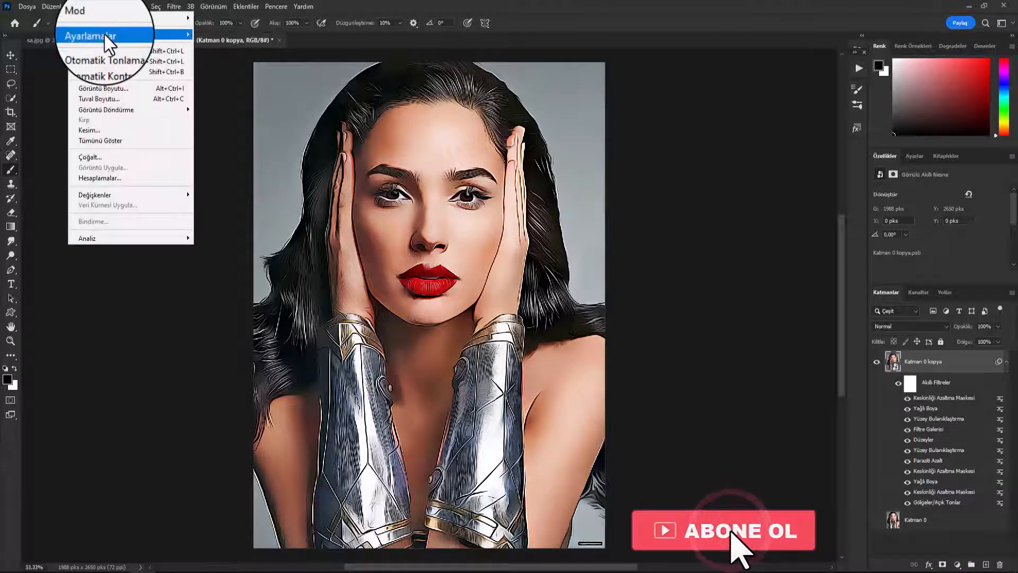
mouse_move(104, 34)
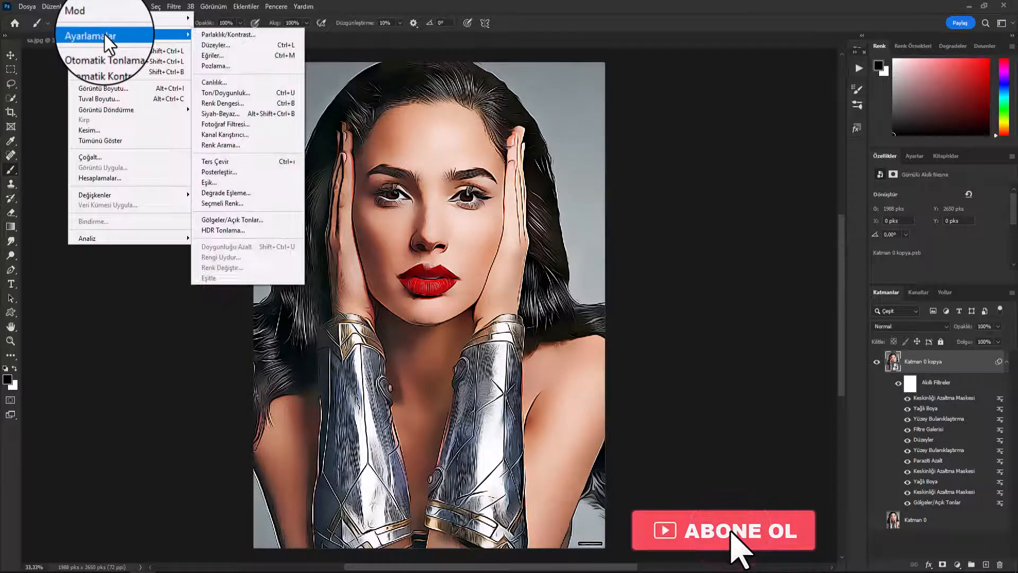
click(224, 78)
drag(567, 153, 690, 152)
drag(622, 183, 648, 186)
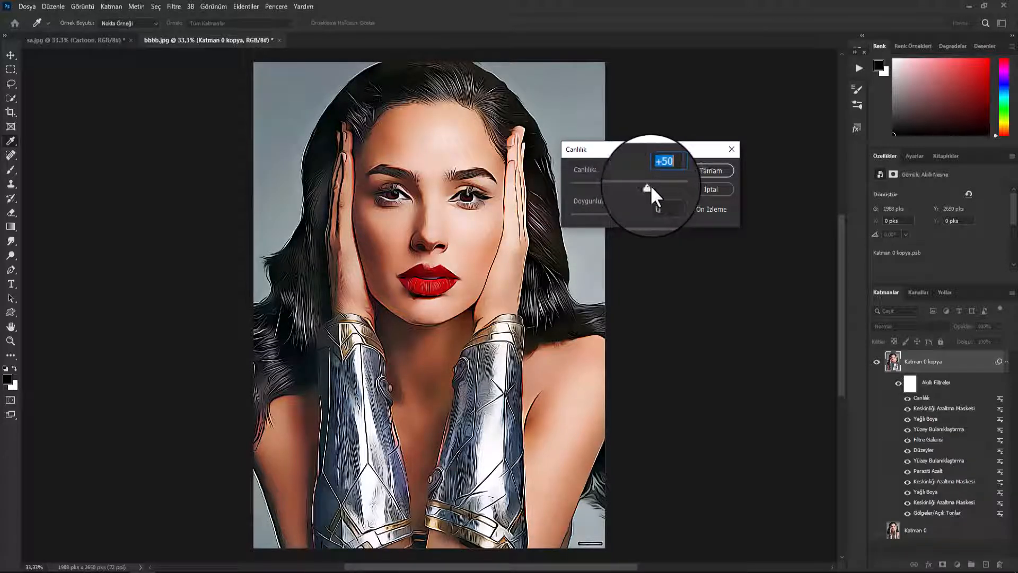
click(711, 170)
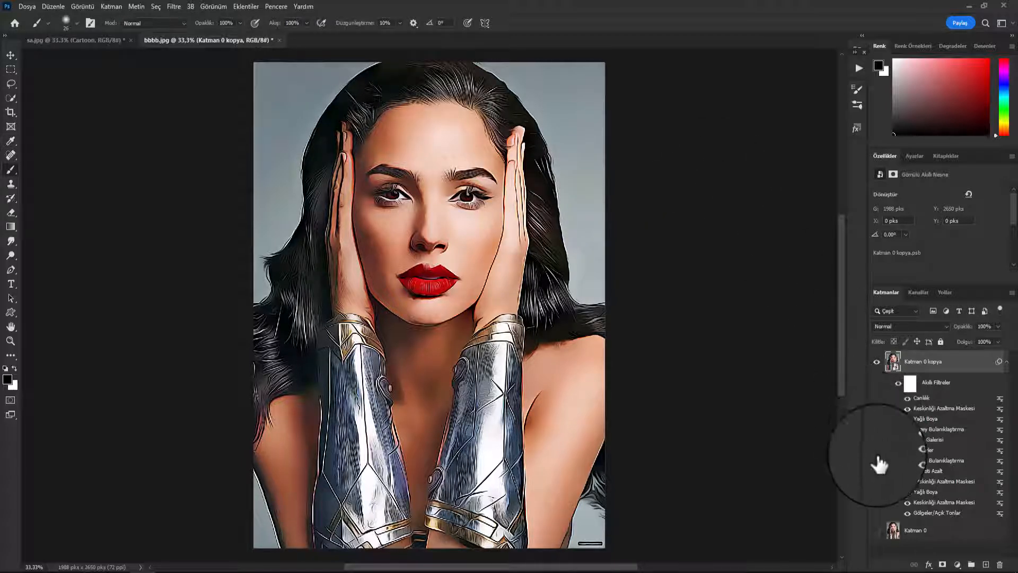
Show the original Katman 0 layer and toggle the filtered copy's visibility to compare the portrait before and after the effect.
click(876, 531)
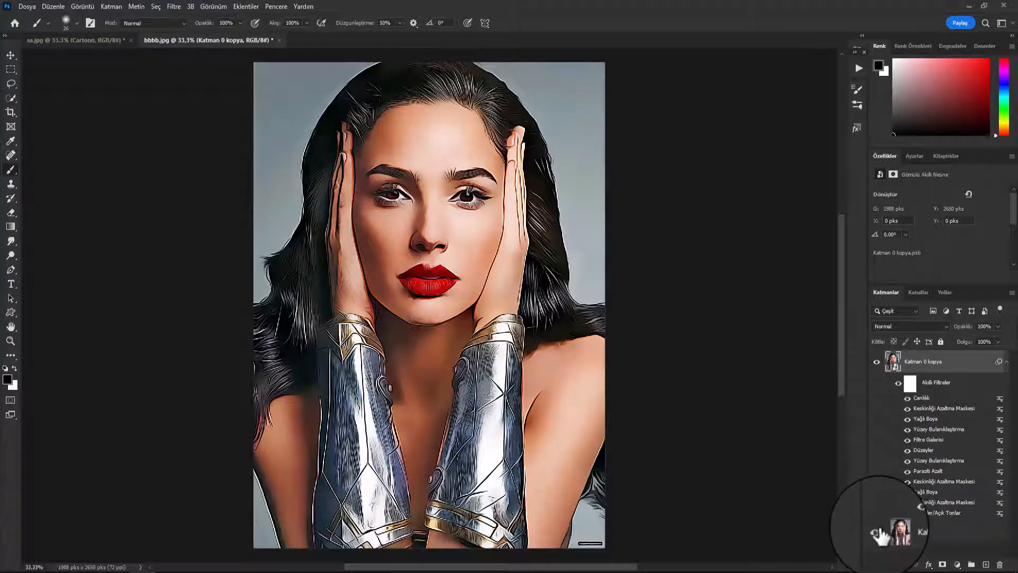
click(877, 364)
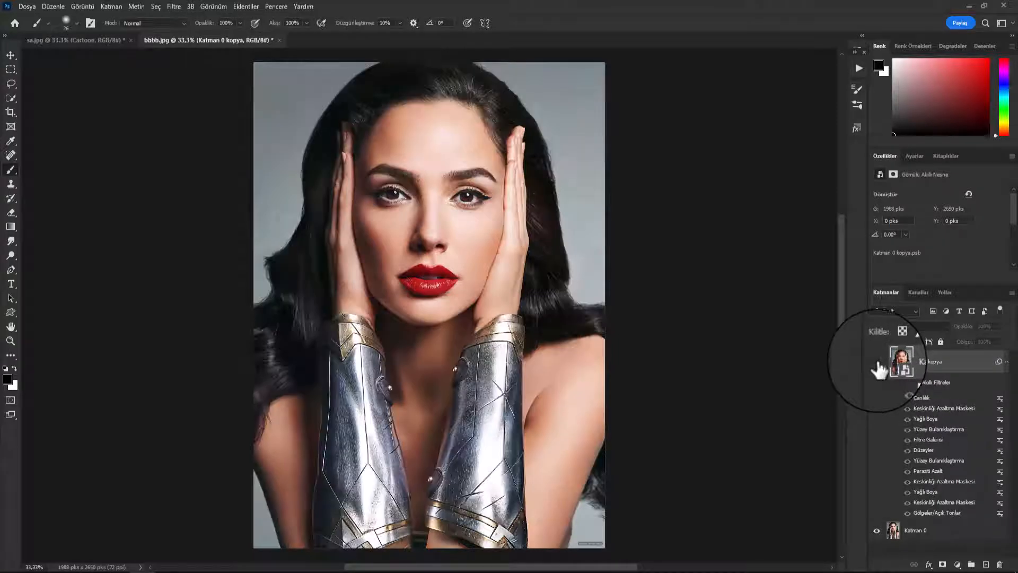
click(878, 364)
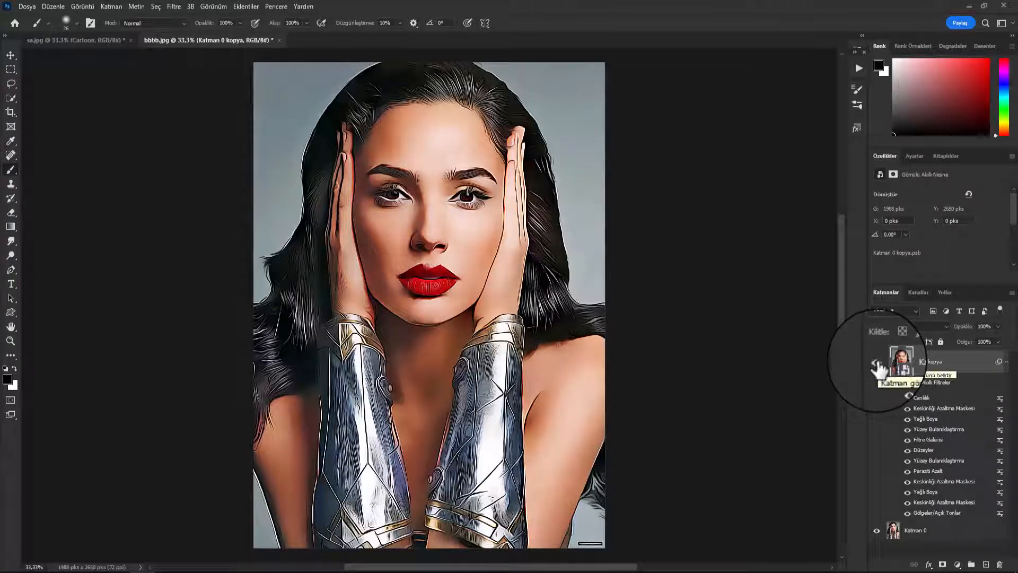
click(877, 363)
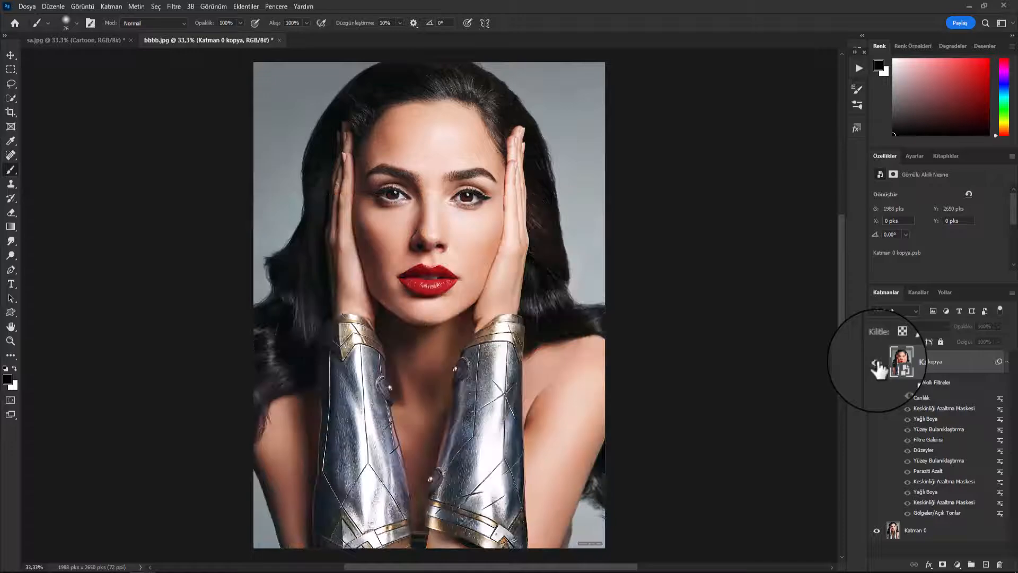